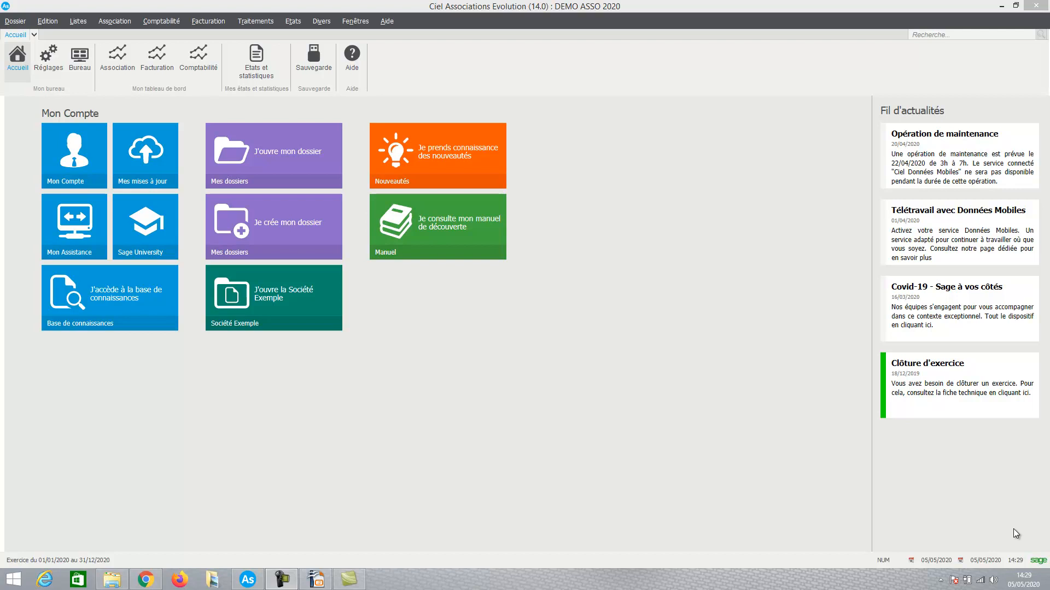
# Start a new simplified expense entry and set its description to "Facture telephone"
pyautogui.hotkey('alt', 'c')
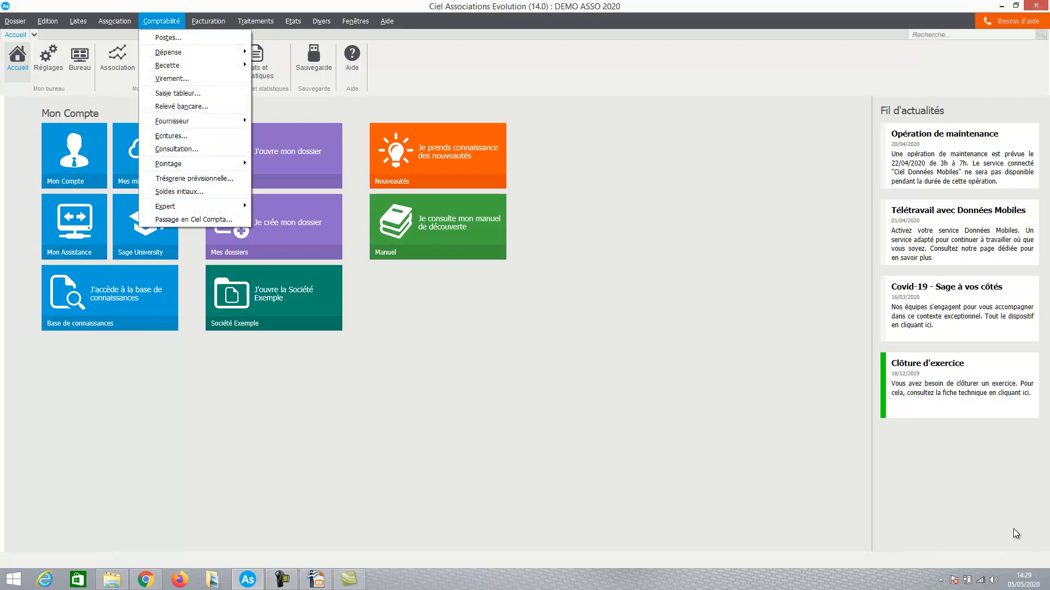
pyautogui.press('Down')
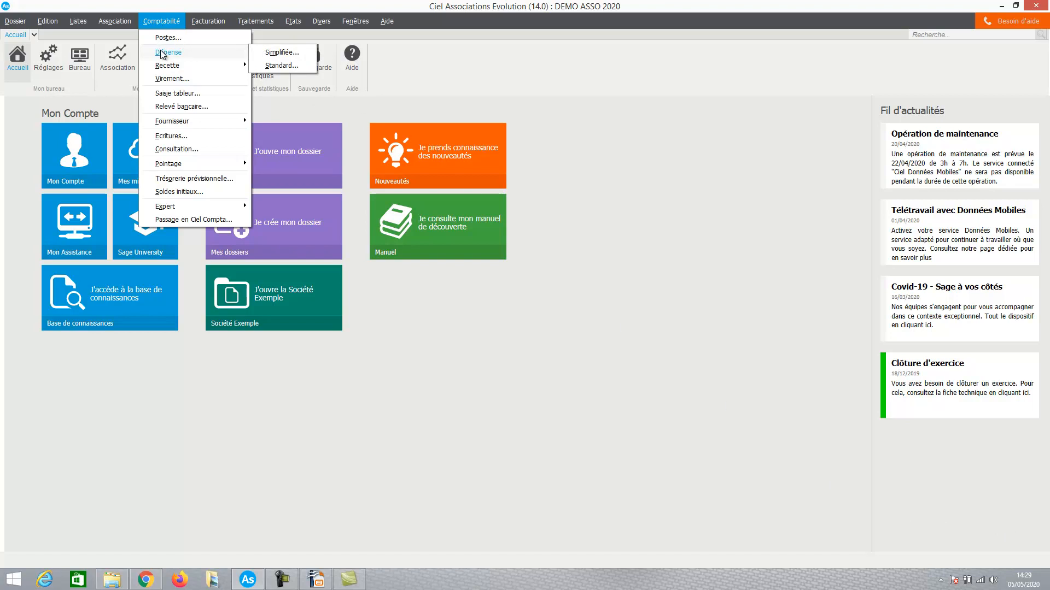
pyautogui.click(271, 53)
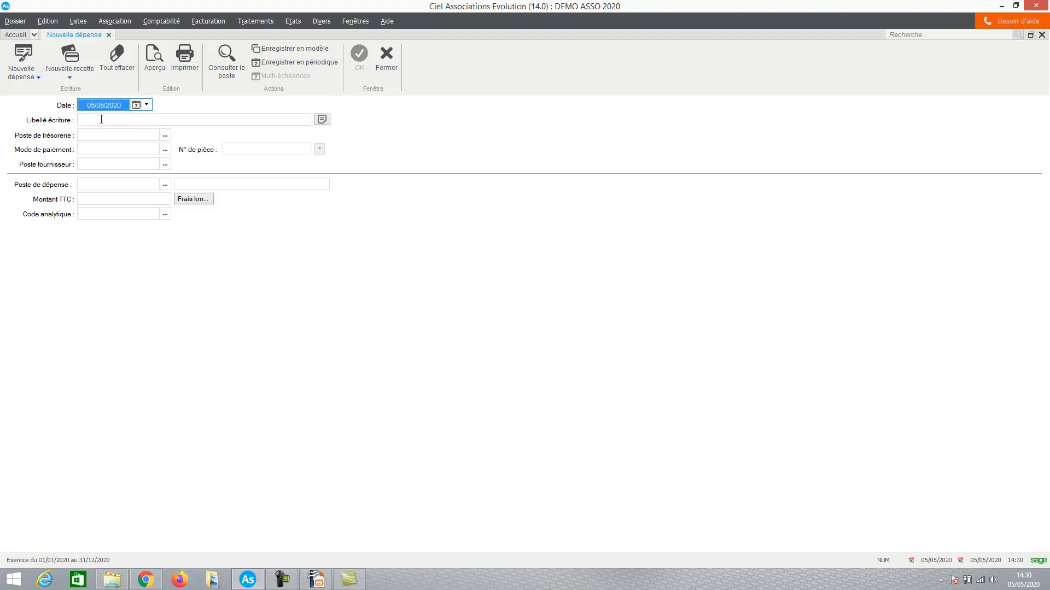
pyautogui.click(101, 120)
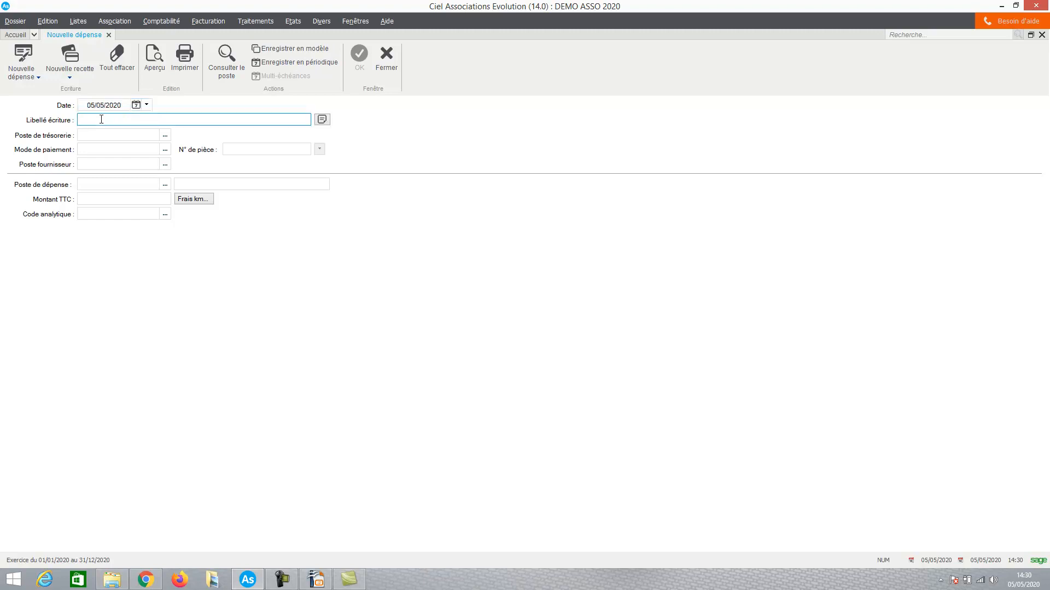
pyautogui.write('Fact')
pyautogui.press('Tab')
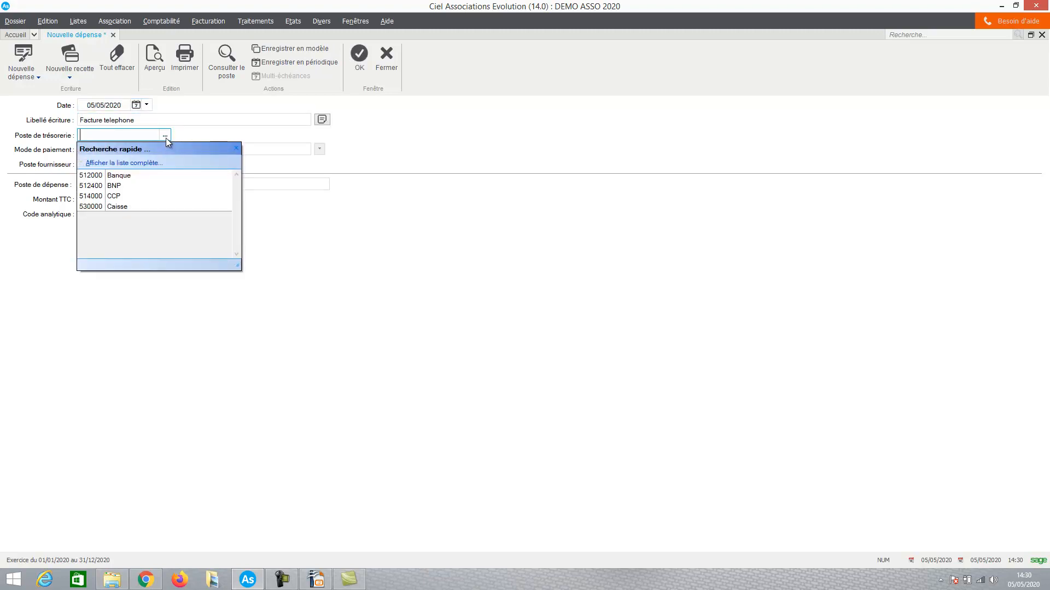
# Set the expense's treasury account to 512400 (BNP), payment method to Prlvmt and document number to 3
pyautogui.write('512400')
pyautogui.press('Tab')
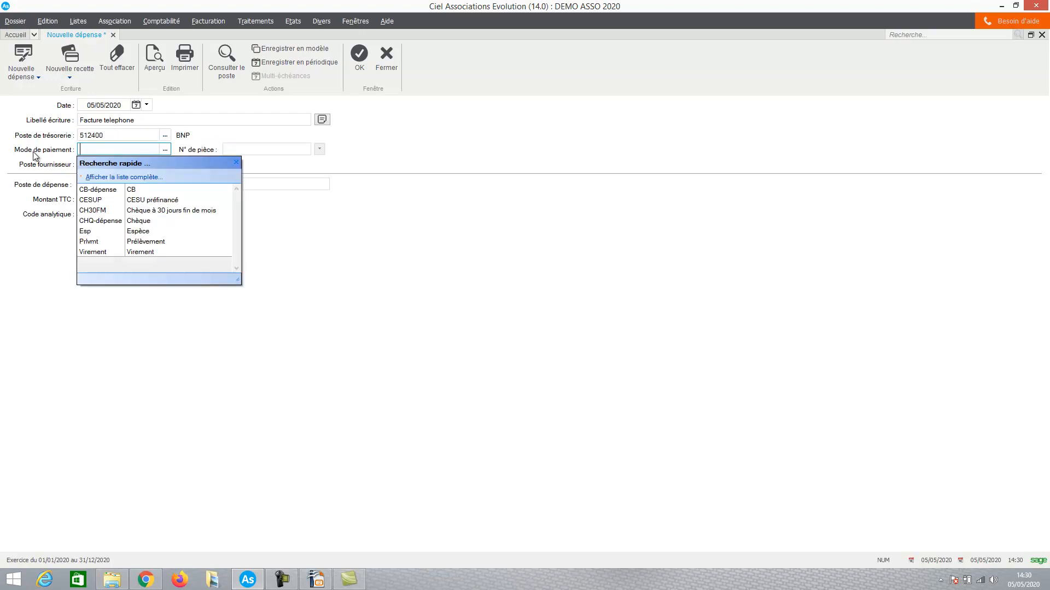
pyautogui.write('Prlvmt')
pyautogui.press('Tab')
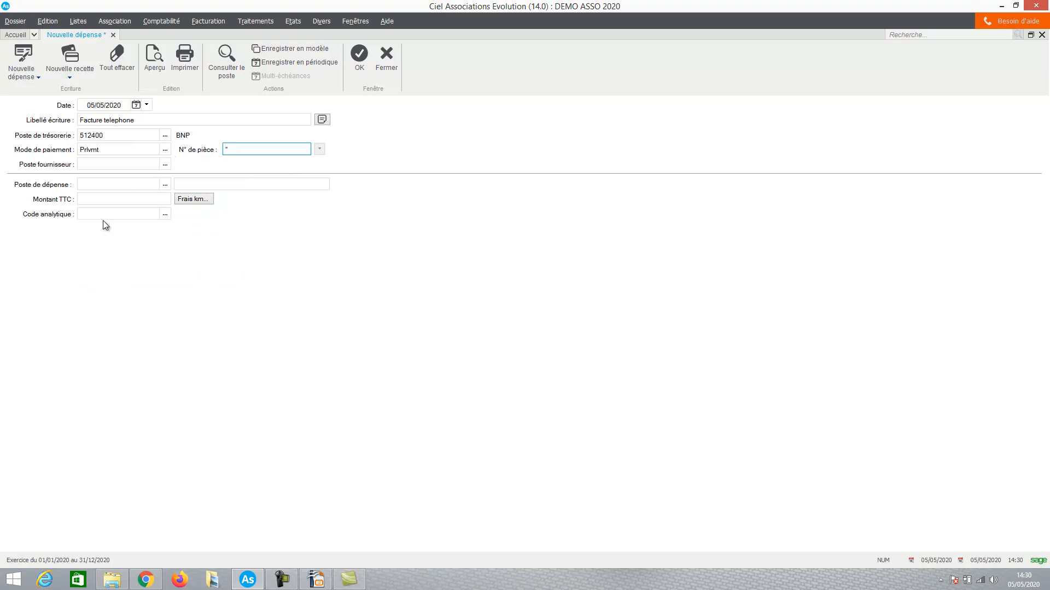
pyautogui.press('capslock')
pyautogui.write('3')
pyautogui.press('Tab')
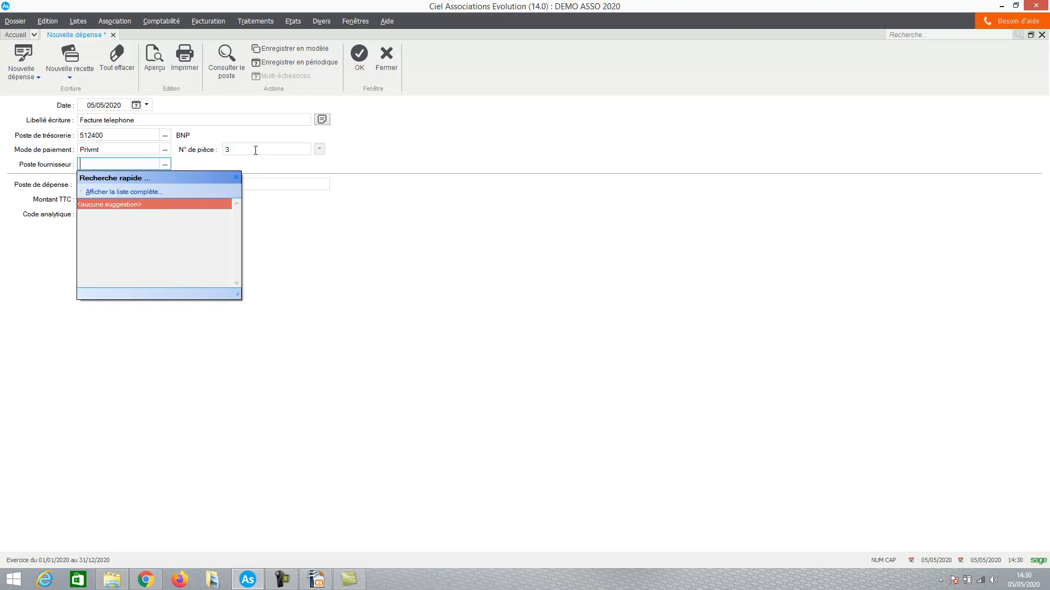
# Create a new supplier named ORANGE from the expense's supplier field
pyautogui.press('Return')
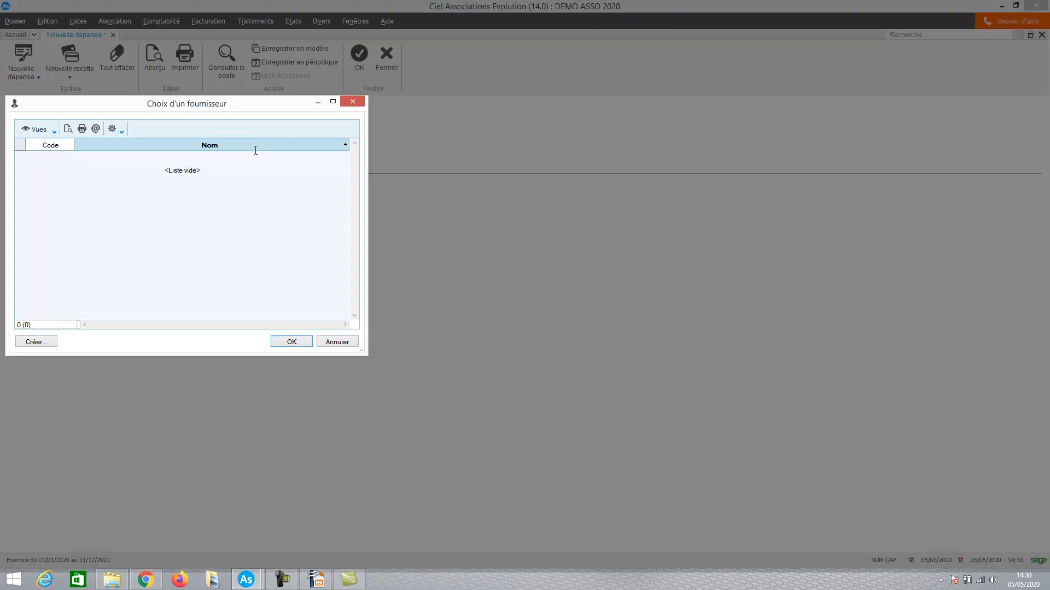
pyautogui.click(36, 341)
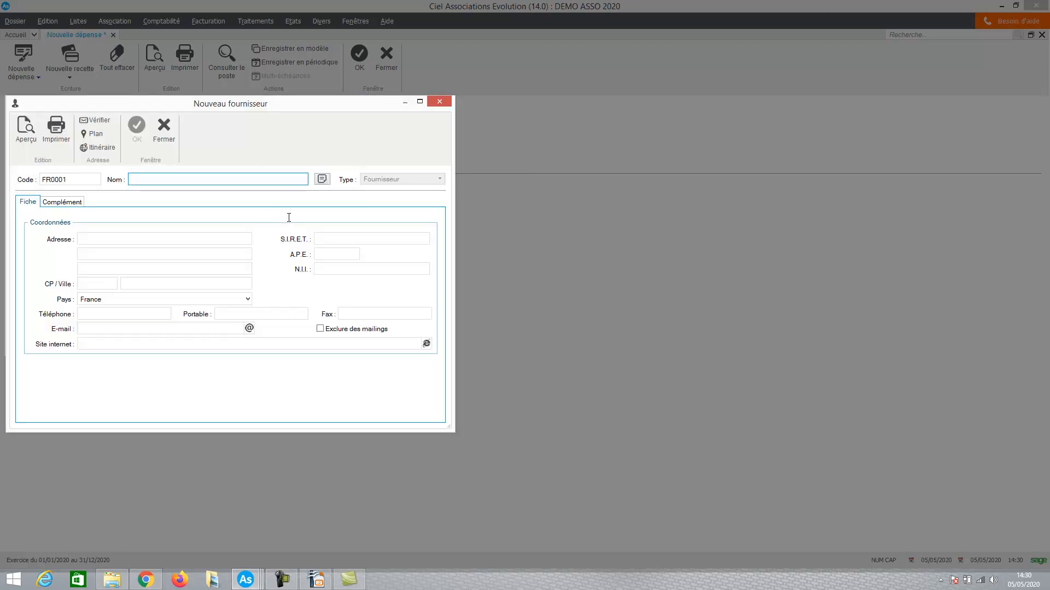
pyautogui.write('OR')
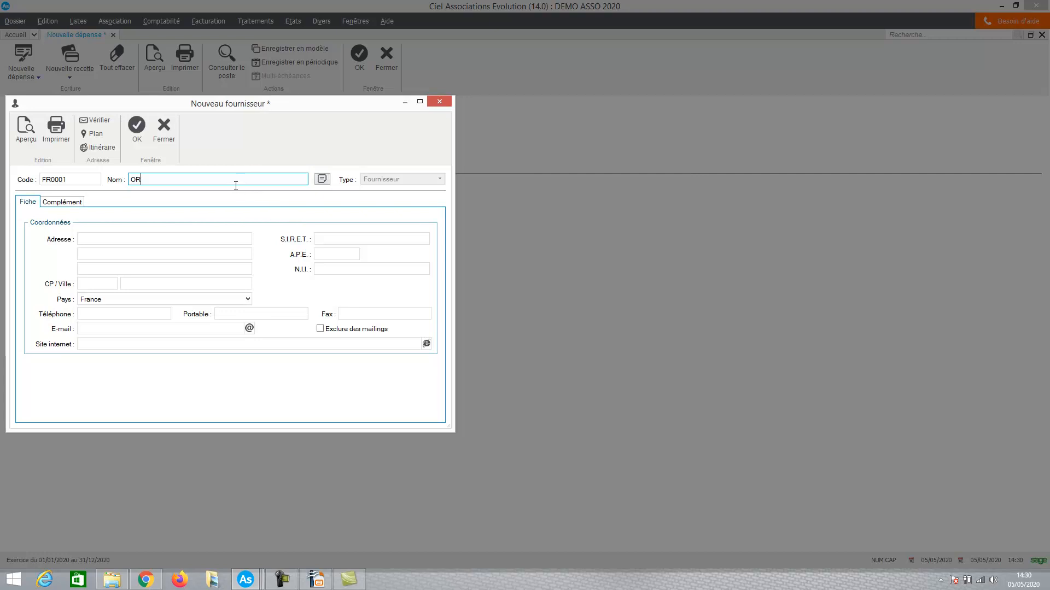
pyautogui.write('ANGE')
pyautogui.press('Tab')
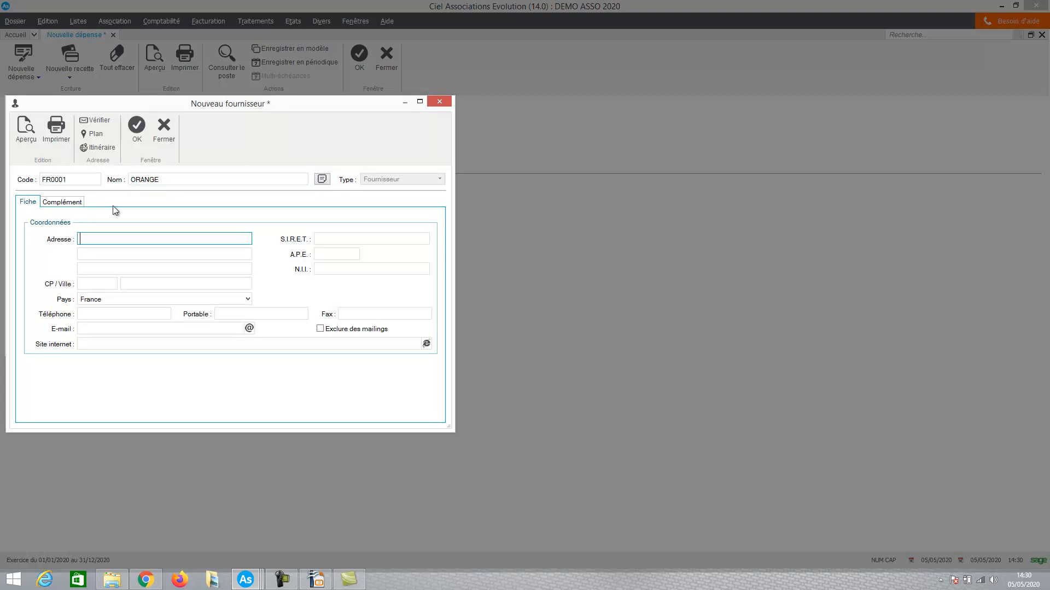
# Set the new supplier's family to Entreprise in its additional details, leaving the payment method blank
pyautogui.click(61, 202)
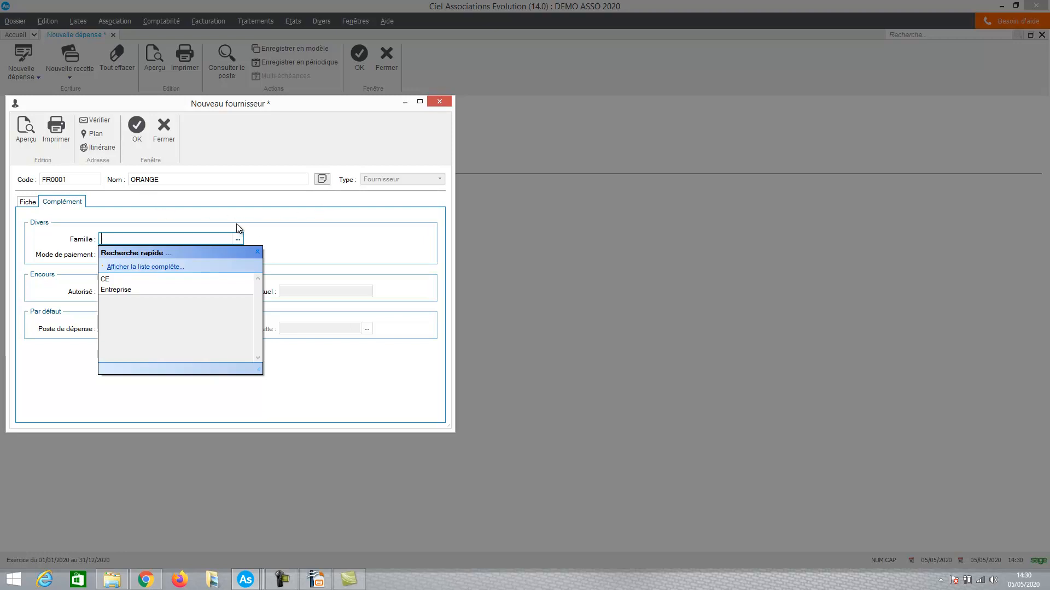
pyautogui.press('Down')
pyautogui.press('Down')
pyautogui.press('Return')
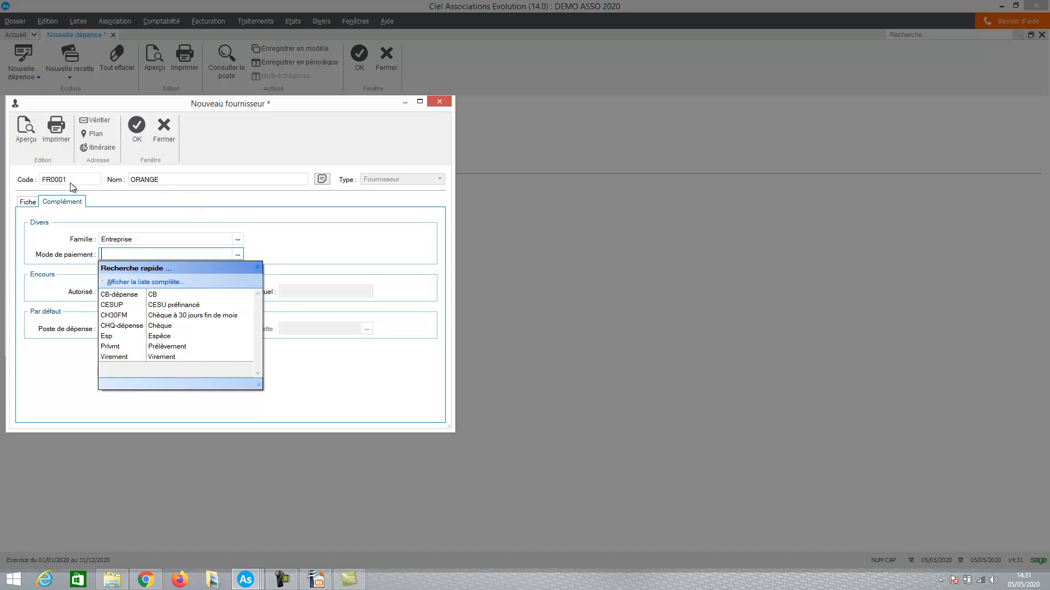
pyautogui.click(97, 197)
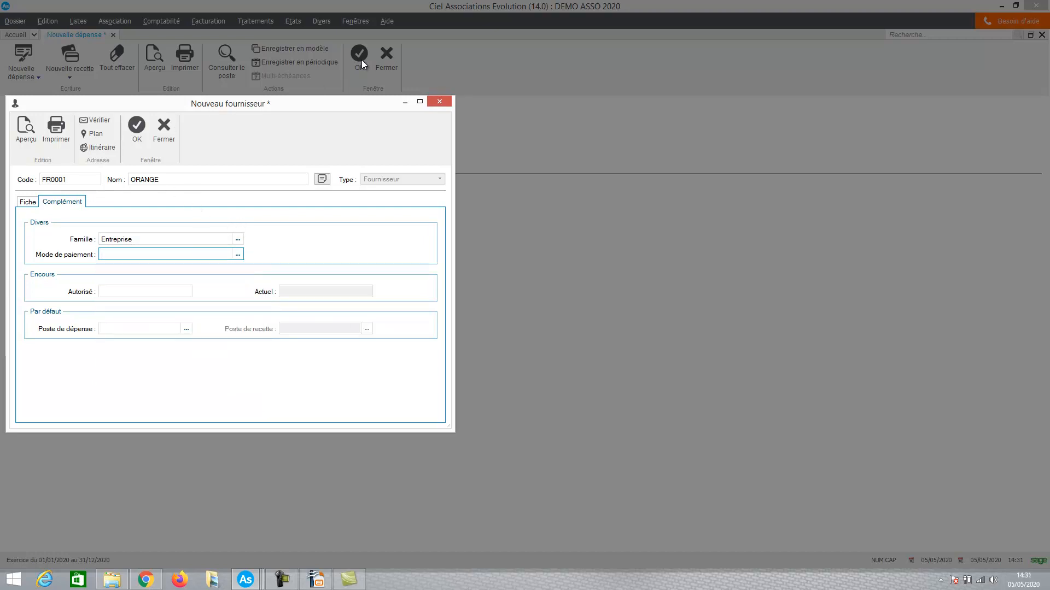
# Set the supplier's default expense account to 626100 (Frais portable) and save the supplier record
pyautogui.press('Tab')
pyautogui.press('Tab')
pyautogui.press('F4')
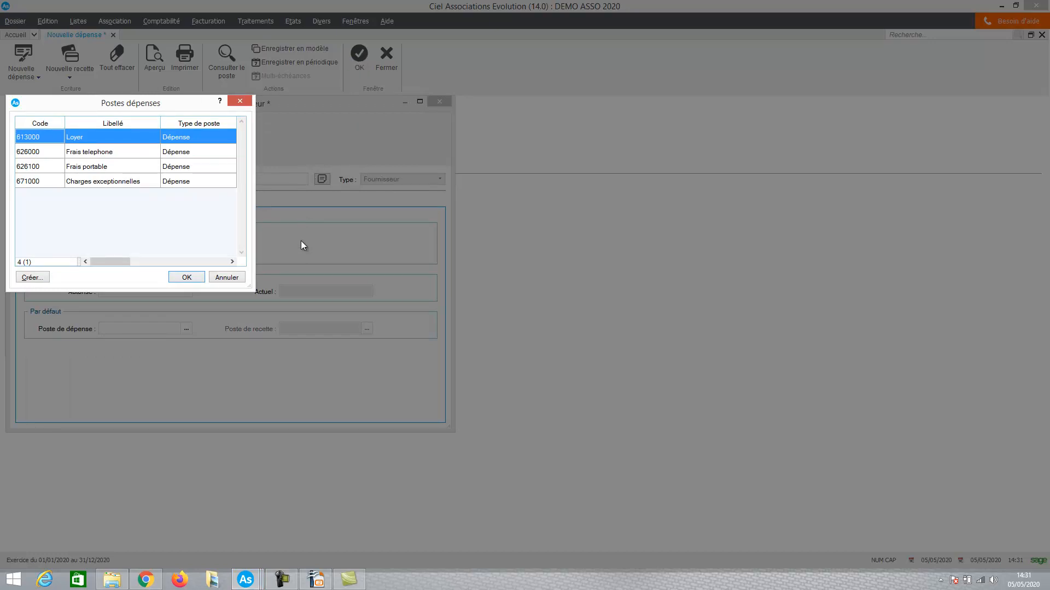
pyautogui.press('Down')
pyautogui.press('Down')
pyautogui.press('Return')
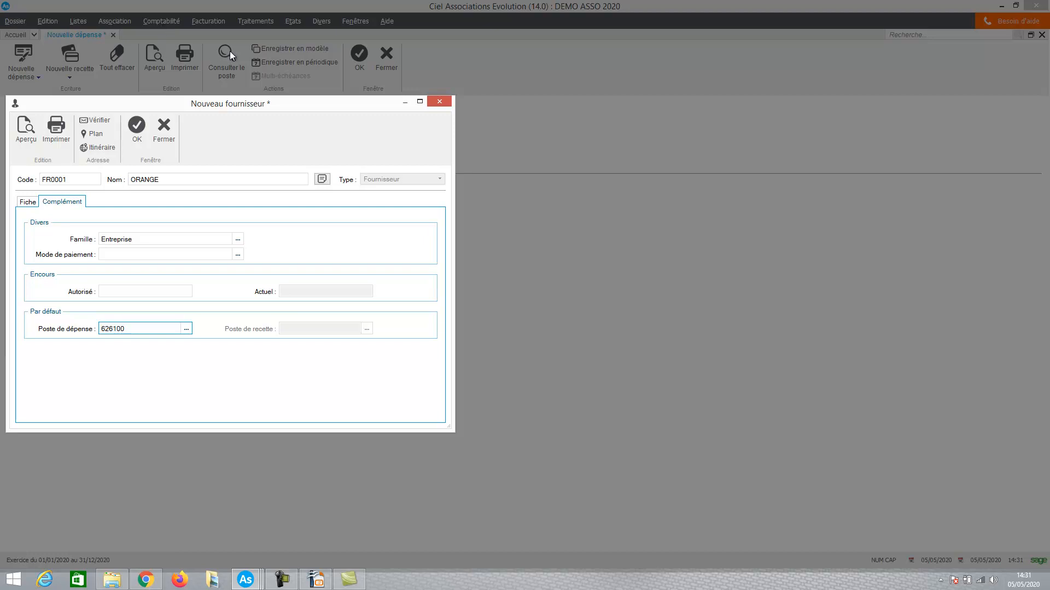
pyautogui.click(137, 129)
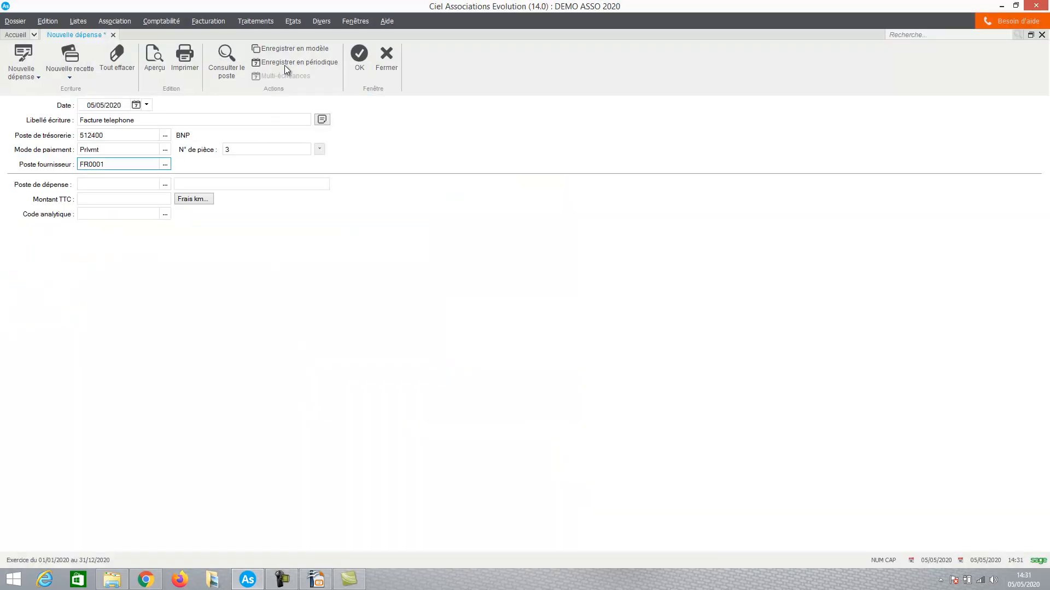
# Accept the supplier's default expense account, enter a total of 70,00 including tax without an analytic code, and save the expense
pyautogui.press('Tab')
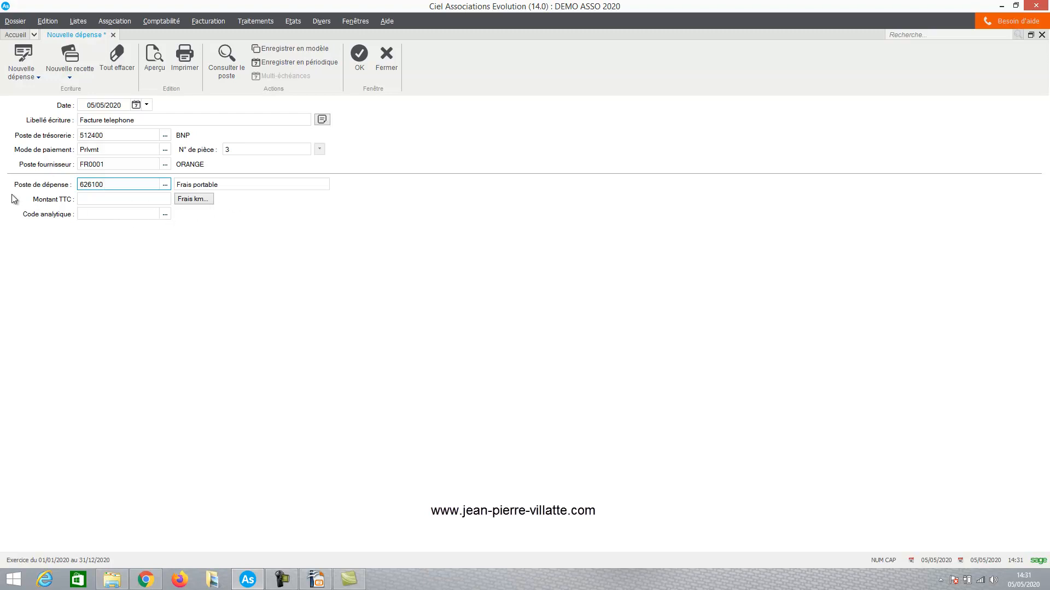
pyautogui.click(107, 204)
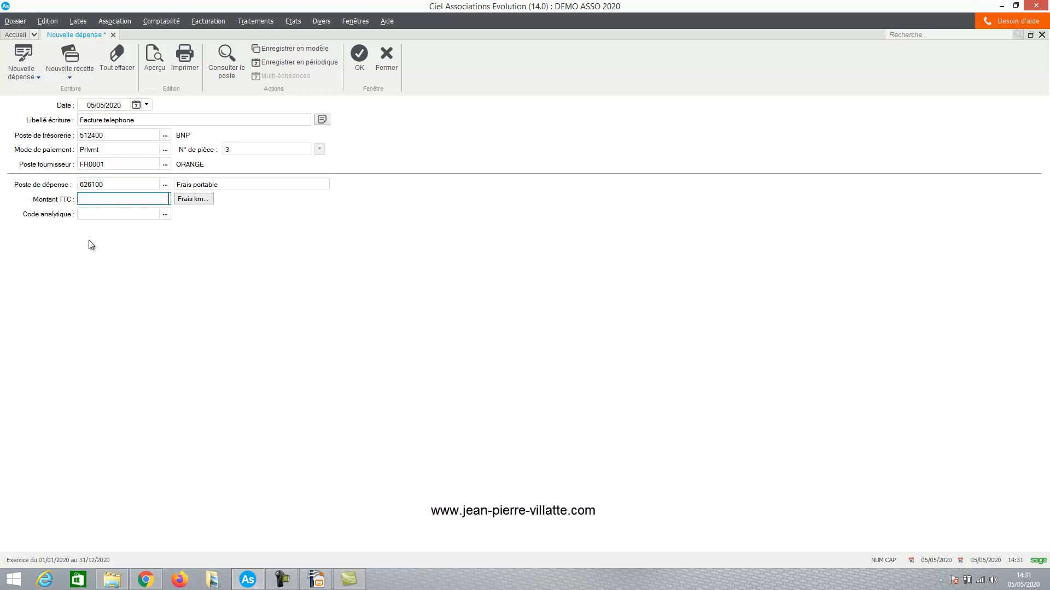
pyautogui.press('Tab')
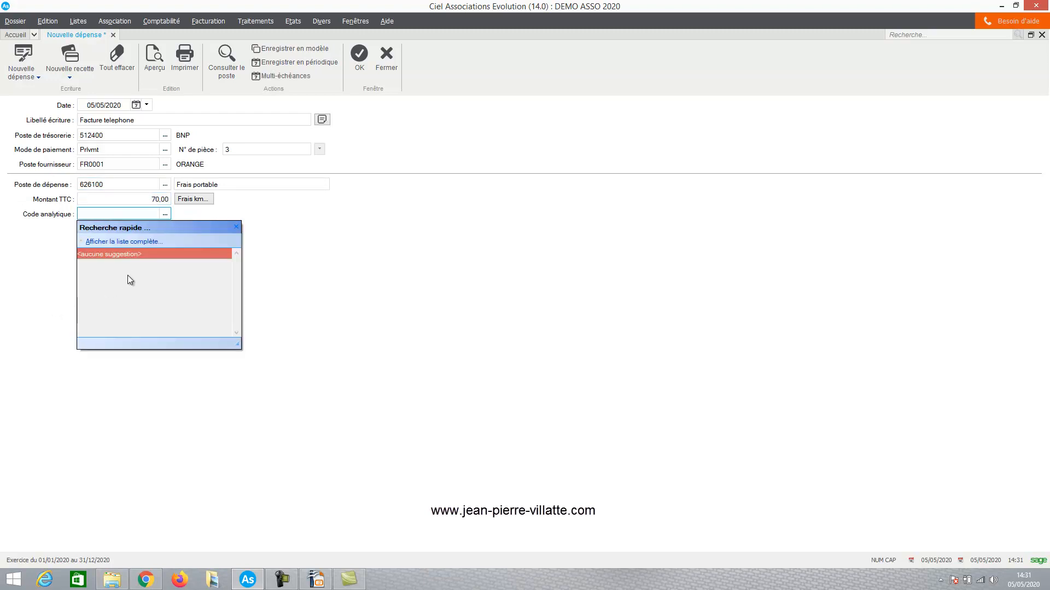
pyautogui.click(200, 252)
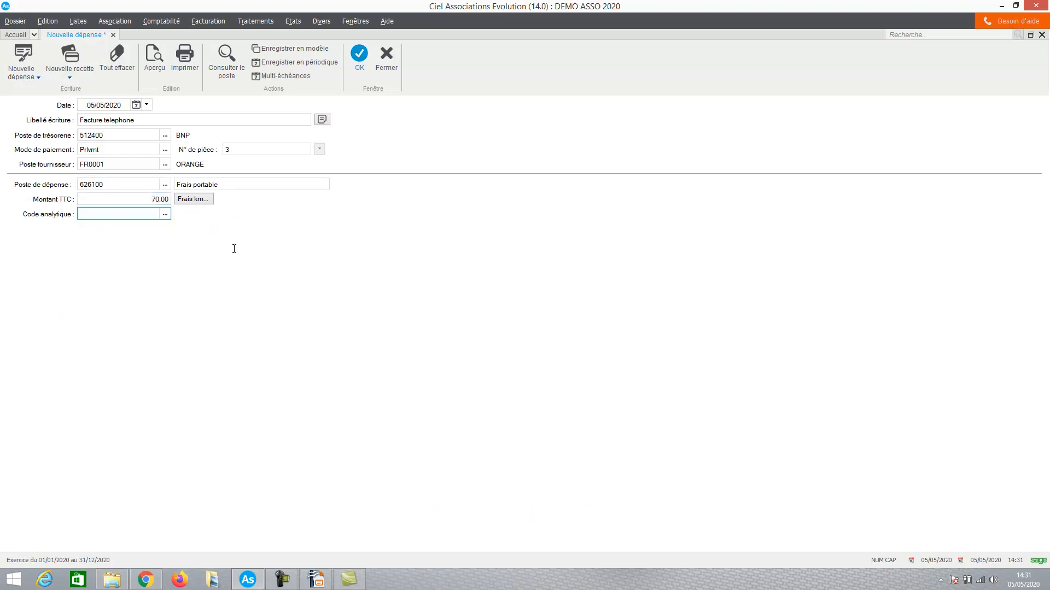
pyautogui.press('Return')
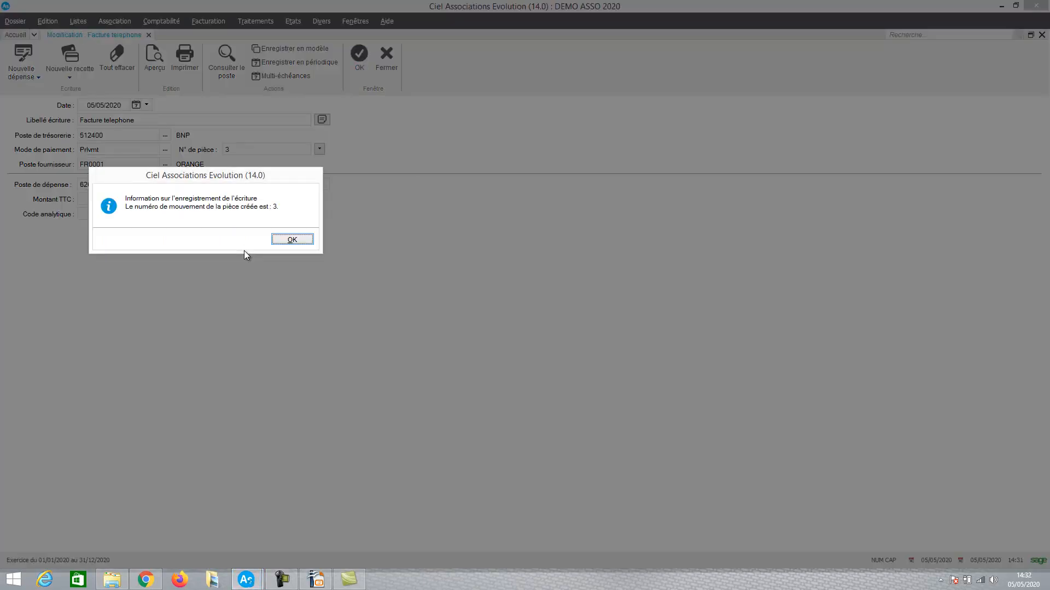
pyautogui.press('Return')
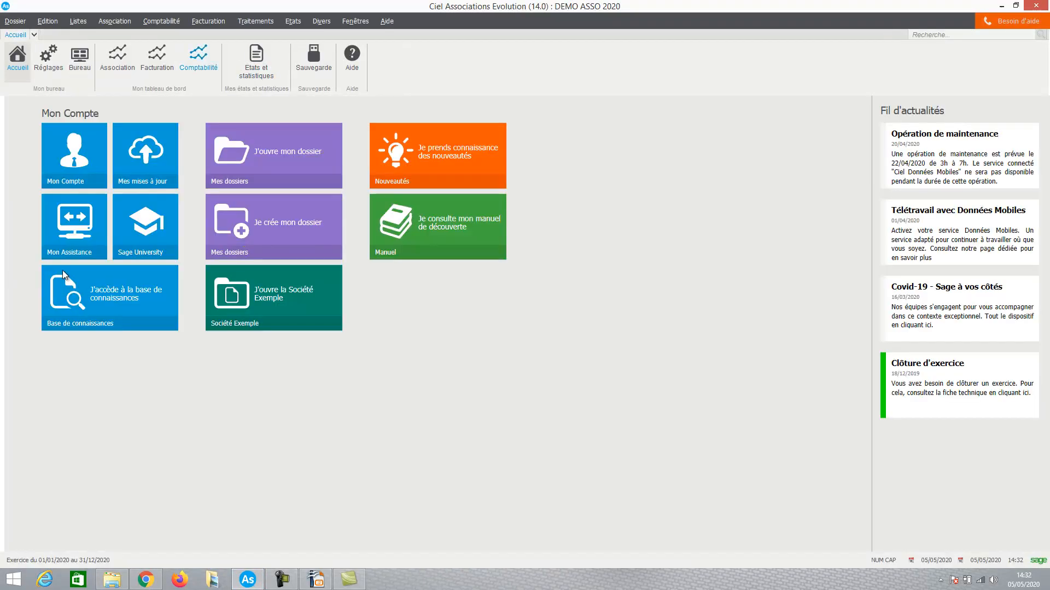
# Start a new standard expense entry
pyautogui.hotkey('alt', 'c')
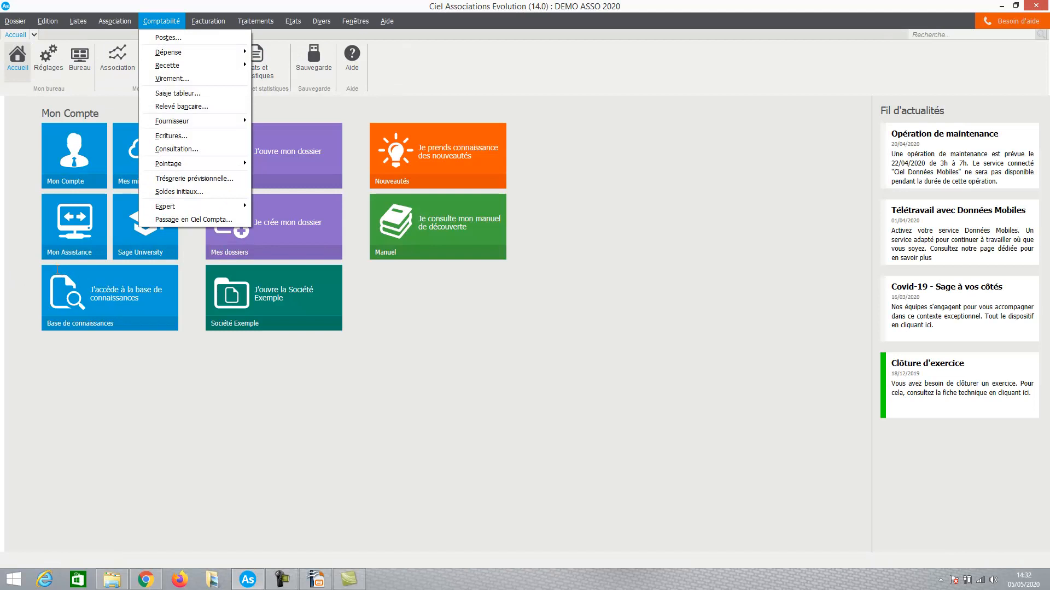
pyautogui.press('Down')
pyautogui.press('Down')
pyautogui.press('Right')
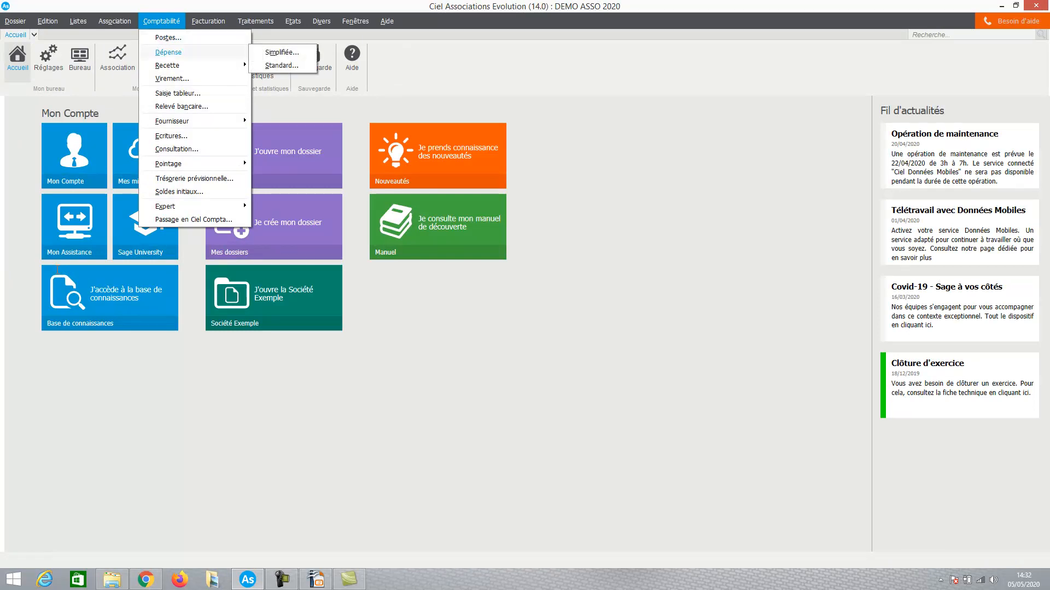
pyautogui.press('Down')
pyautogui.press('Return')
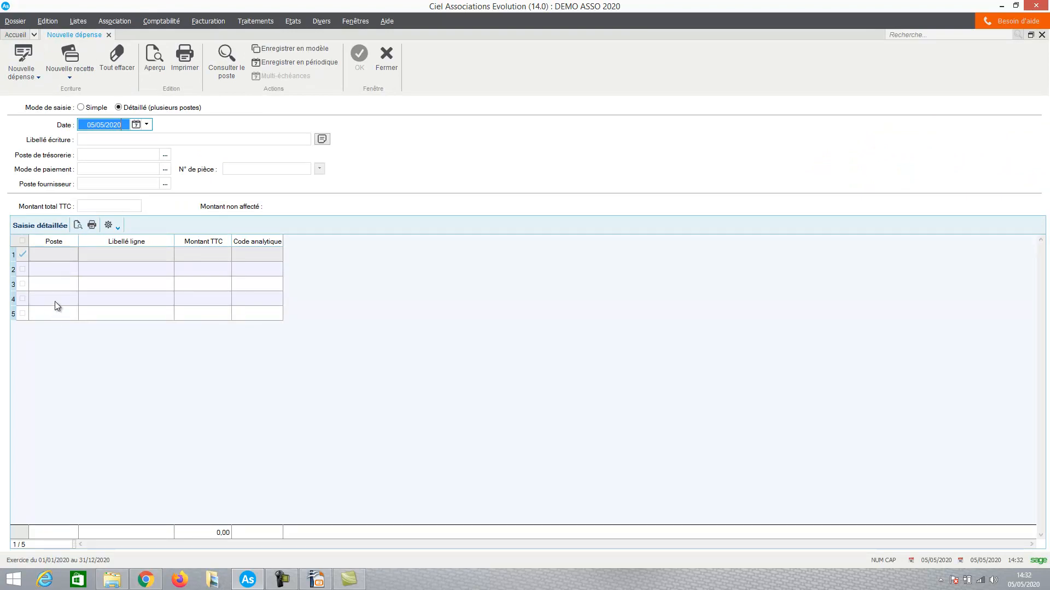
# Set the standard expense's description to "Facture loyer", keeping the proposed date
pyautogui.press('Tab')
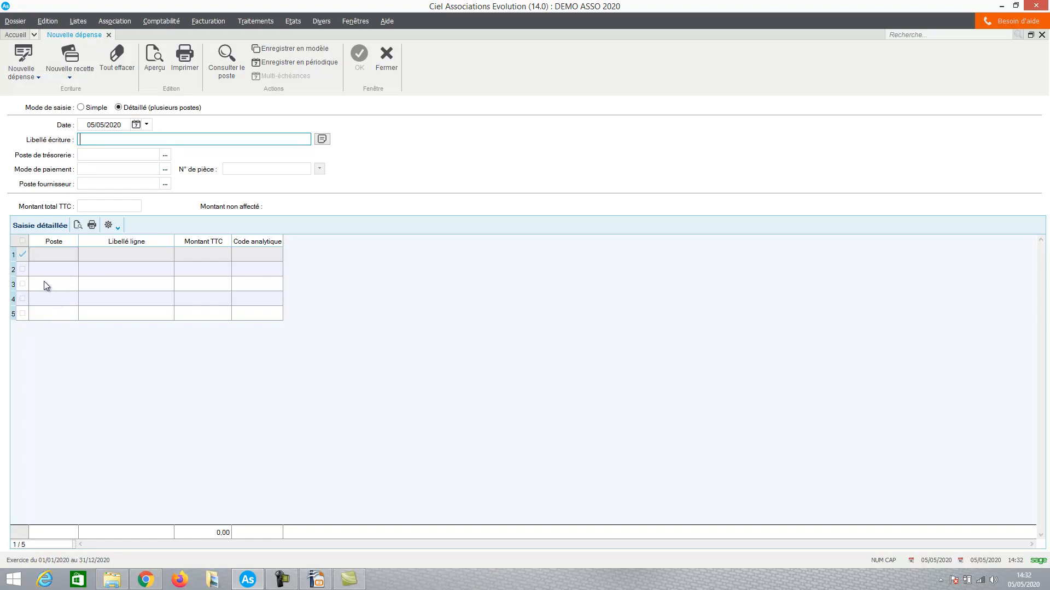
pyautogui.write('faCTUR')
pyautogui.press('BackSpace')
pyautogui.press('BackSpace')
pyautogui.press('BackSpace')
pyautogui.press('BackSpace')
pyautogui.press('capslock')
pyautogui.write('cture loyer')
pyautogui.press('Tab')
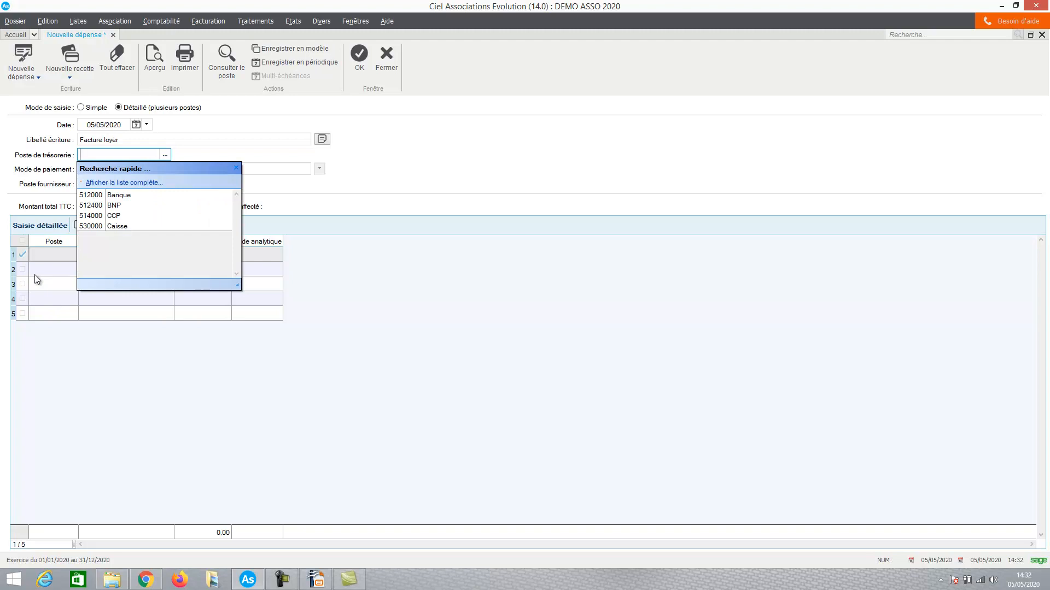
# Set the rent expense's treasury account to 512400 (BNP)
pyautogui.press('Down')
pyautogui.press('Down')
pyautogui.press('Return')
pyautogui.press('Tab')
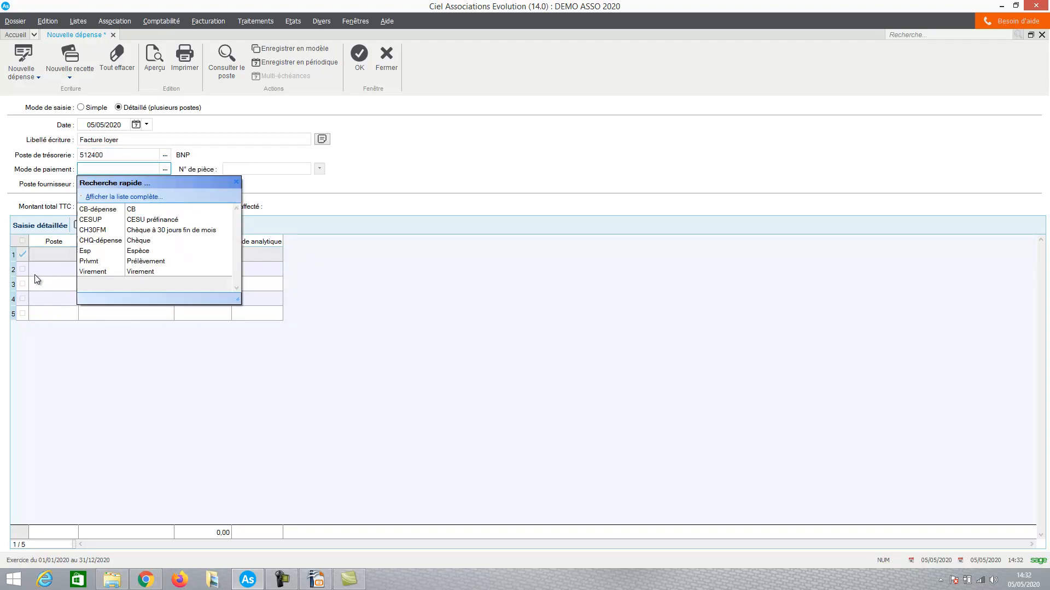
# Set the rent expense's payment method to CHQ-dépense and its document number to 4
pyautogui.press('Down')
pyautogui.press('Down')
pyautogui.press('Down')
pyautogui.press('Down')
pyautogui.press('Return')
pyautogui.press('Tab')
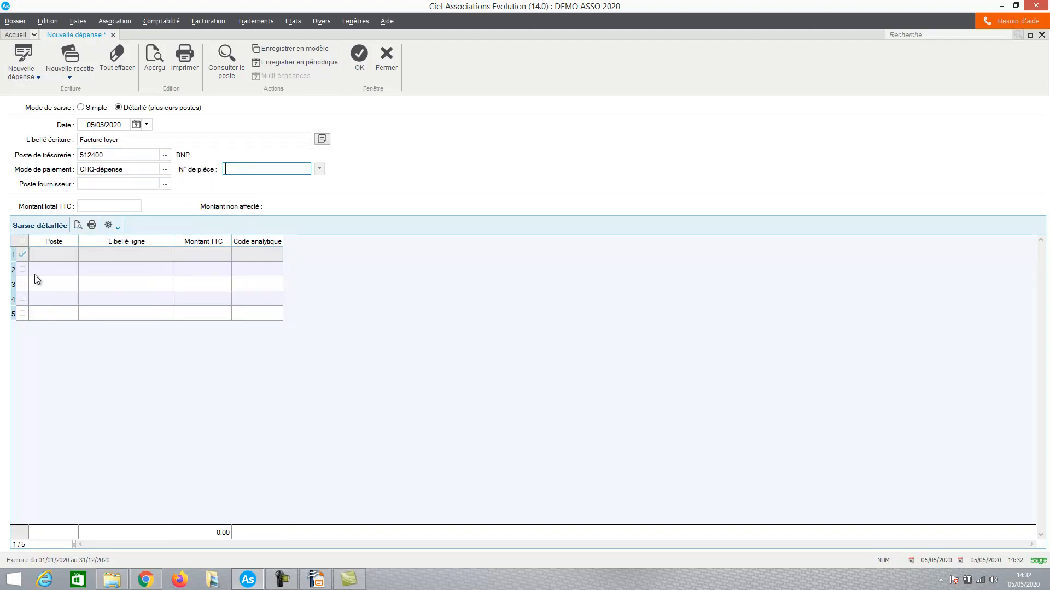
pyautogui.press('capslock')
pyautogui.write('4')
pyautogui.press('Tab')
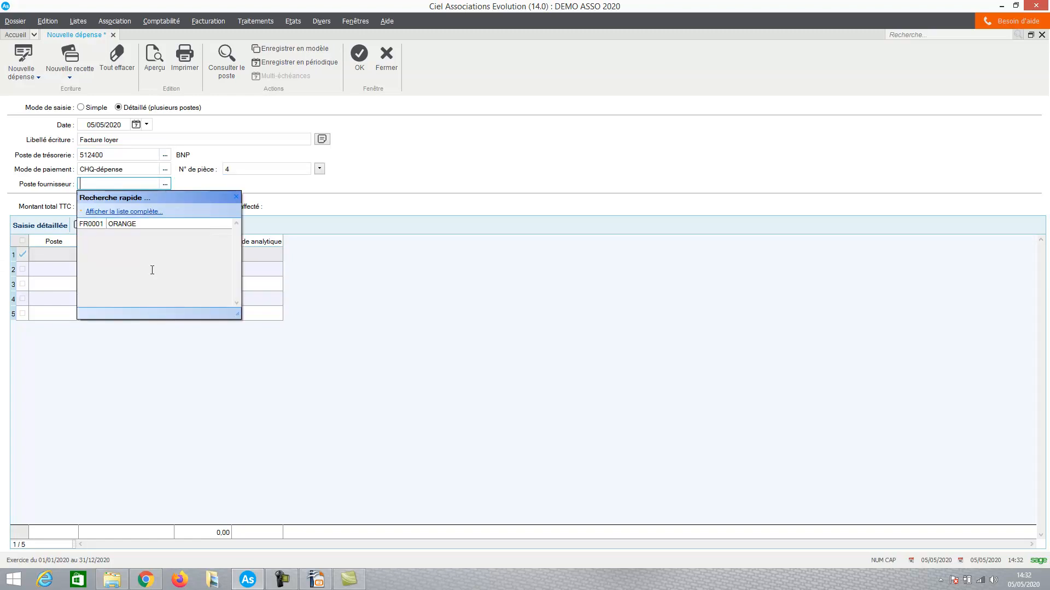
pyautogui.press('Tab')
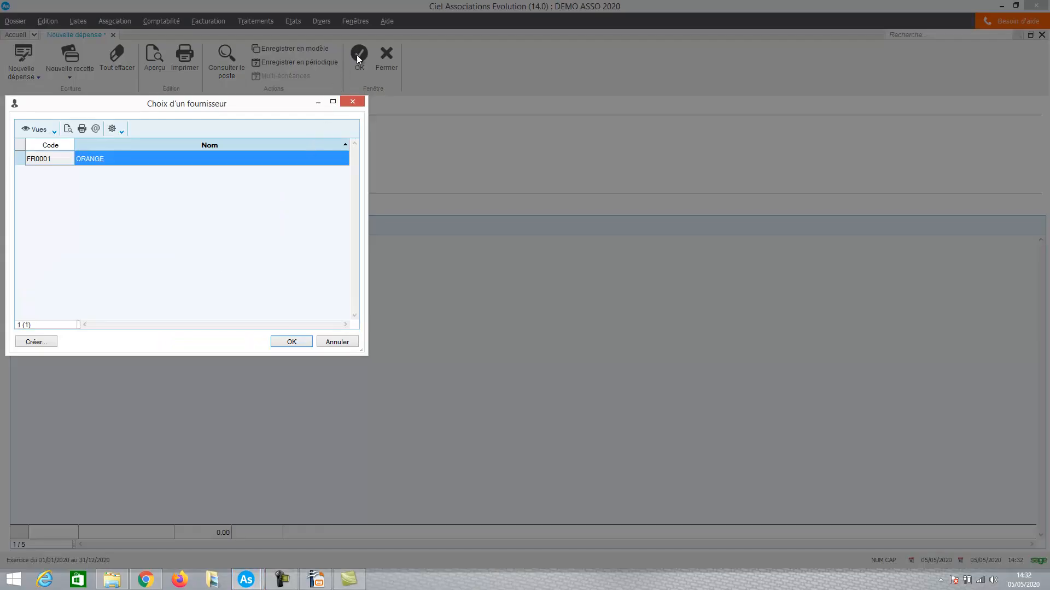
pyautogui.press('Escape')
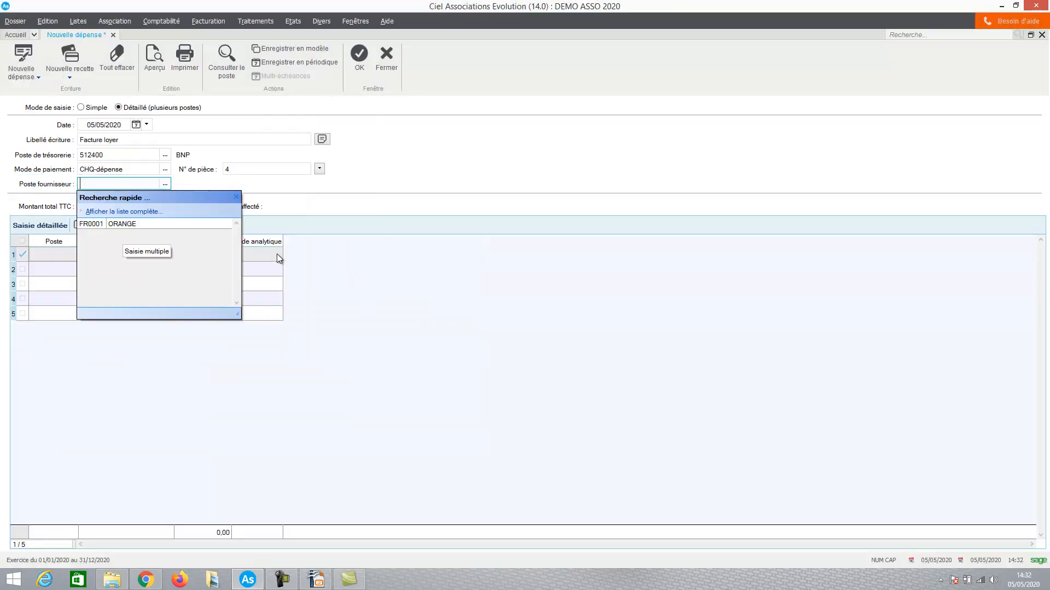
pyautogui.press('Escape')
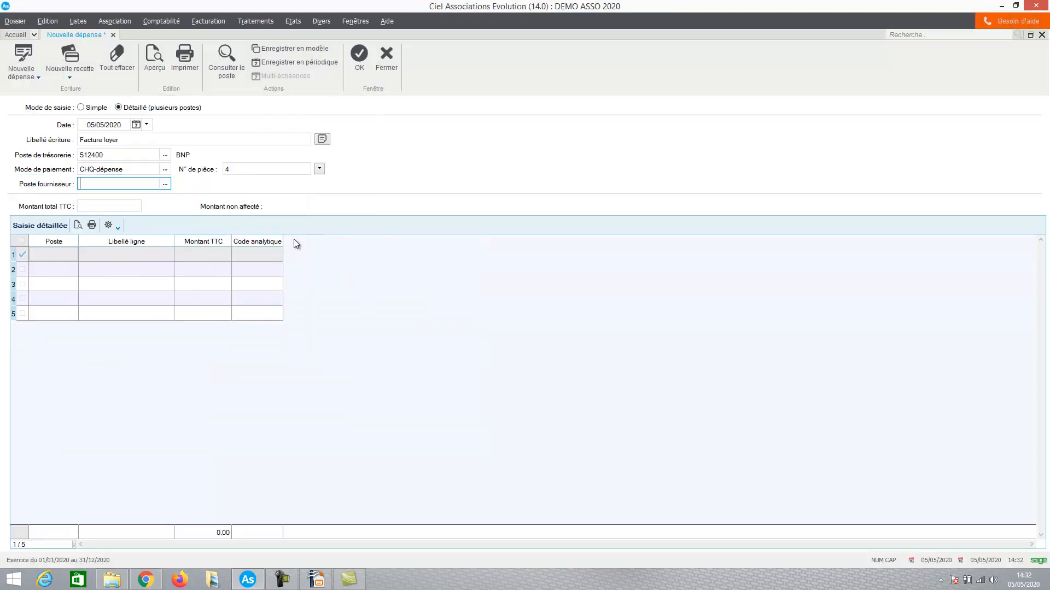
# Leave the rent expense's supplier account empty and set its total amount including tax to 300
pyautogui.press('Tab')
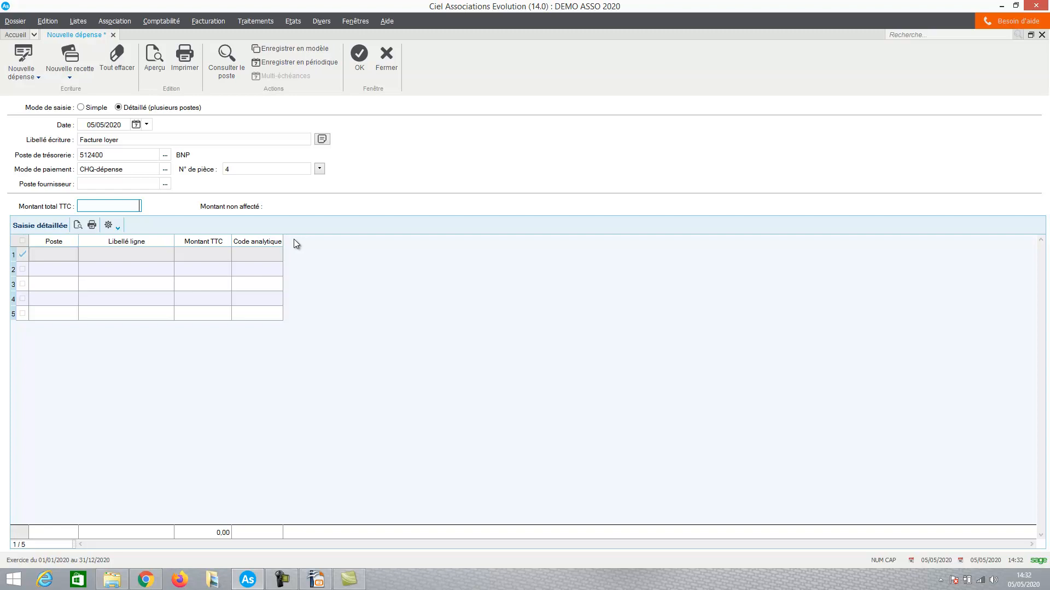
pyautogui.write('300')
pyautogui.press('Tab')
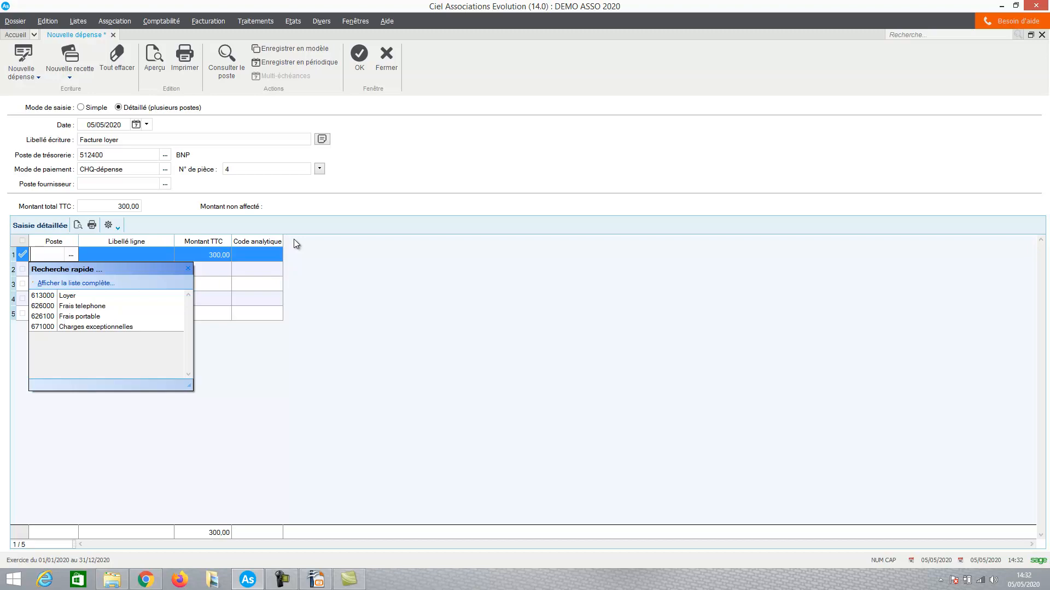
# Create a new expense account with code 614 and the label "Charge locative" from the first detail line
pyautogui.press('Tab')
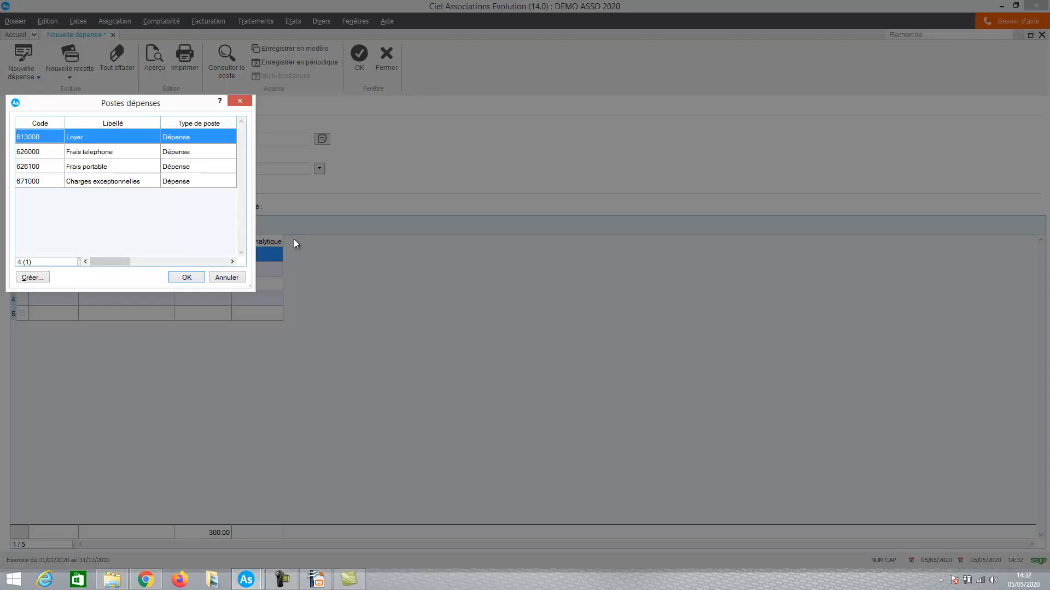
pyautogui.hotkey('alt', 'c')
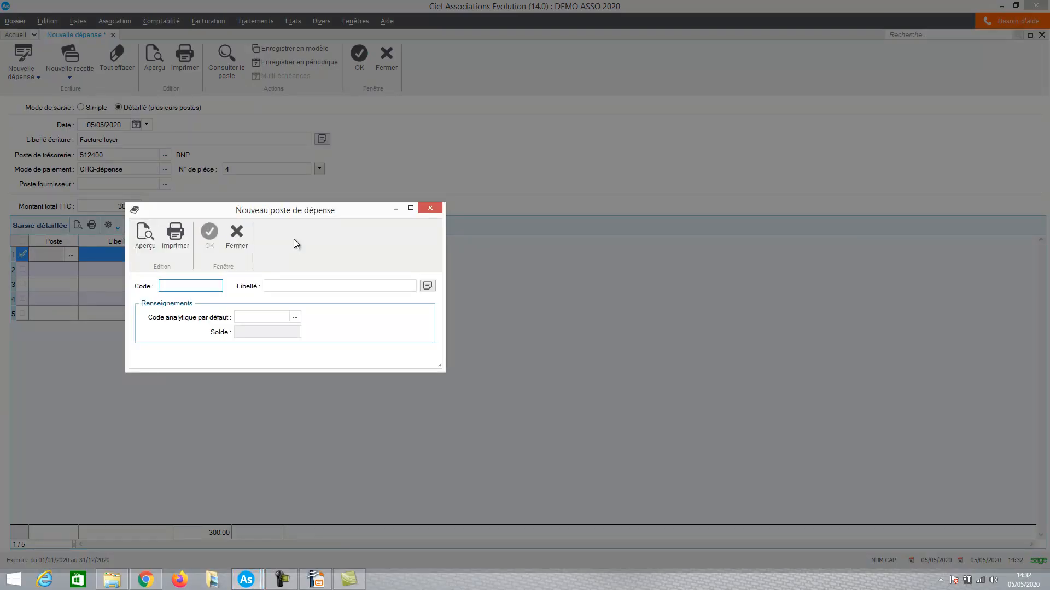
pyautogui.write('614')
pyautogui.press('Tab')
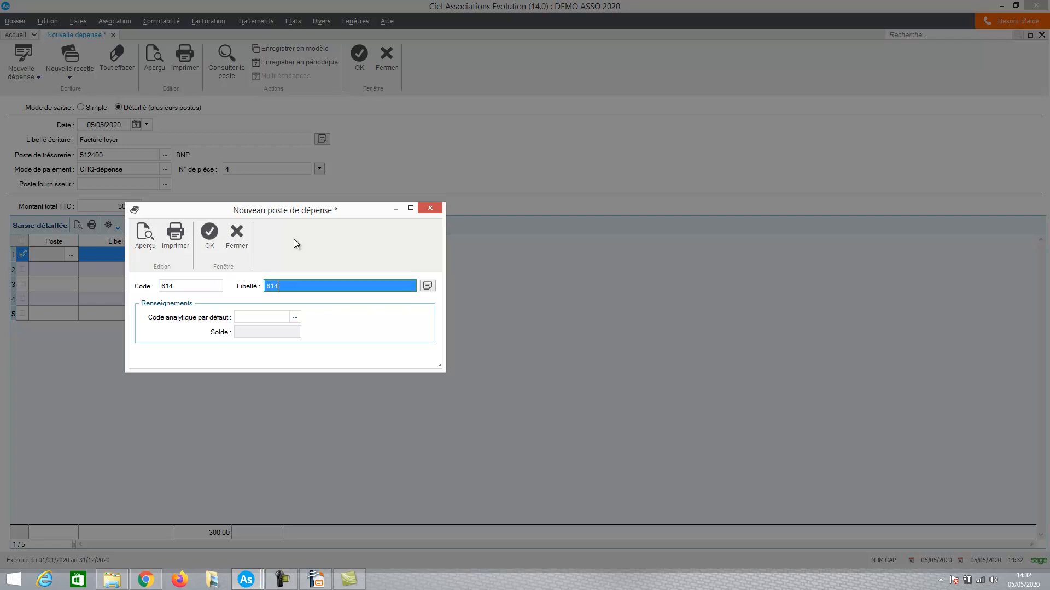
pyautogui.write('C')
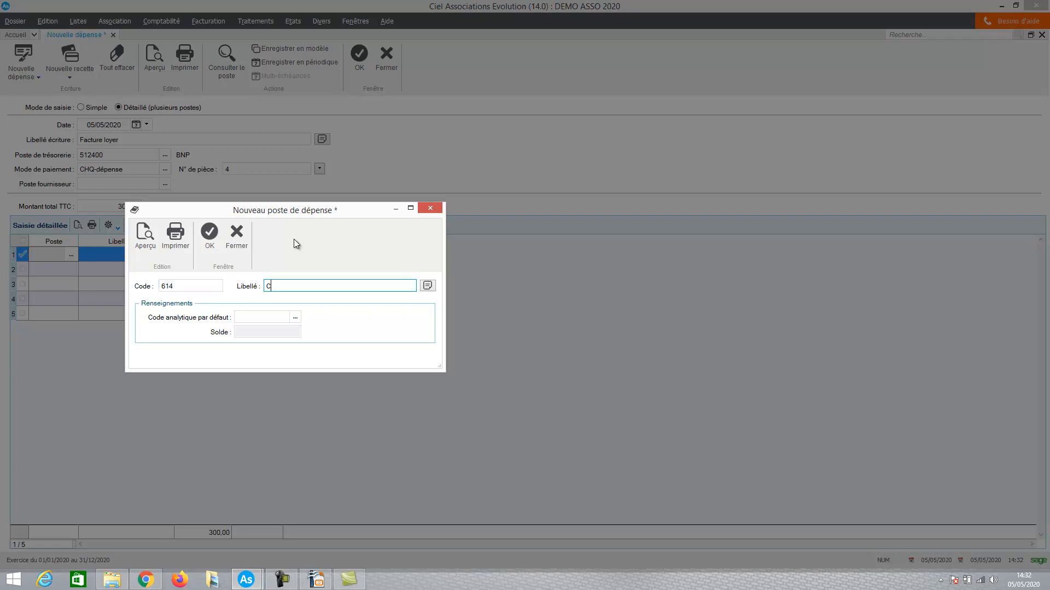
pyautogui.write('harge locative')
pyautogui.press('Return')
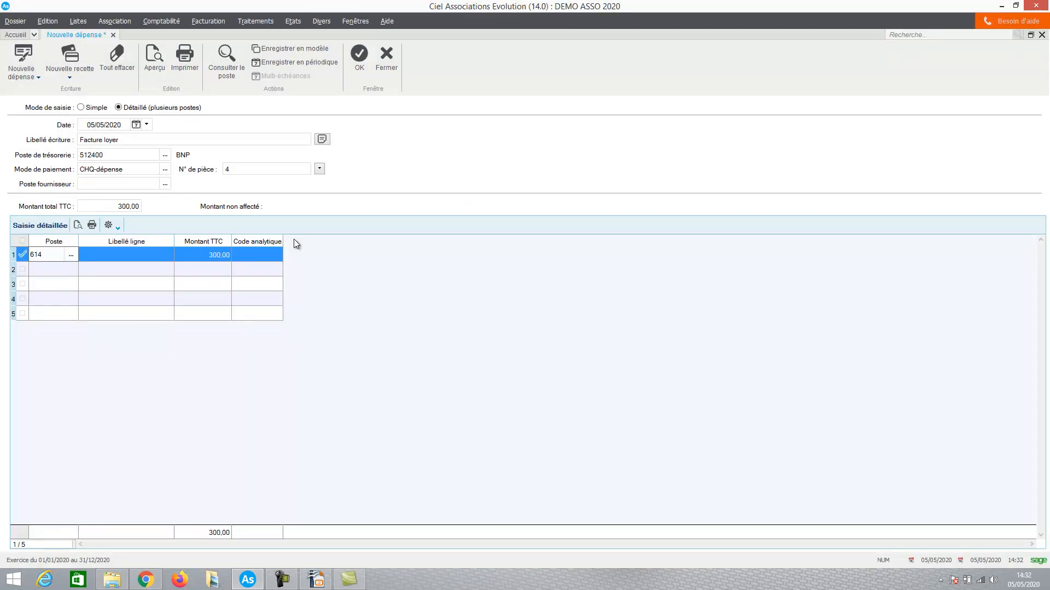
# Replace the first detail line's account with 613000 (Loyer)
pyautogui.hotkey('shift', 'Left')
pyautogui.hotkey('shift', 'Left')
pyautogui.hotkey('shift', 'Left')
pyautogui.write('-')
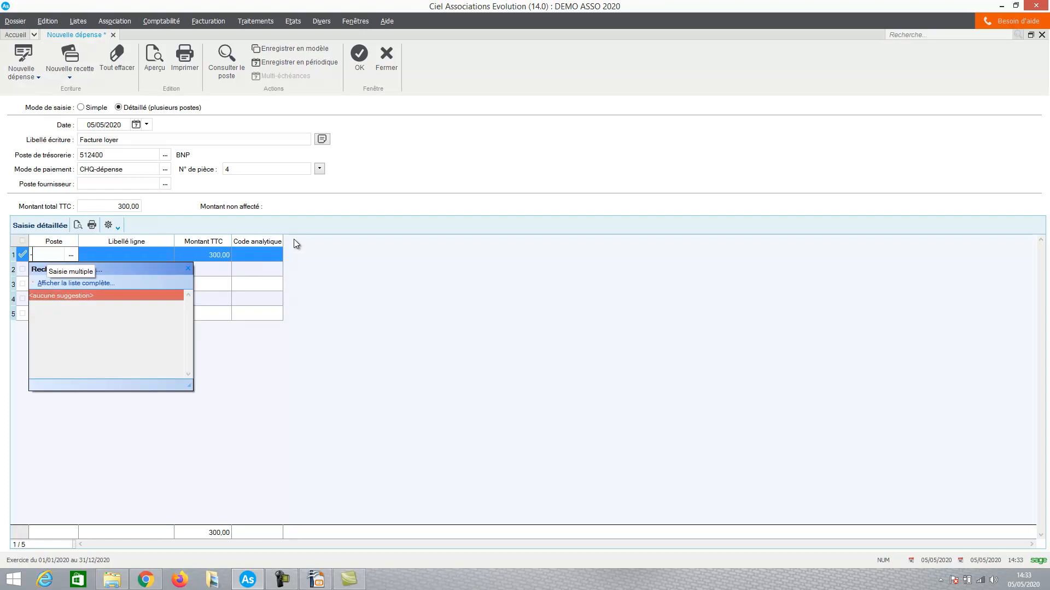
pyautogui.write("&'")
pyautogui.press('BackSpace')
pyautogui.press('BackSpace')
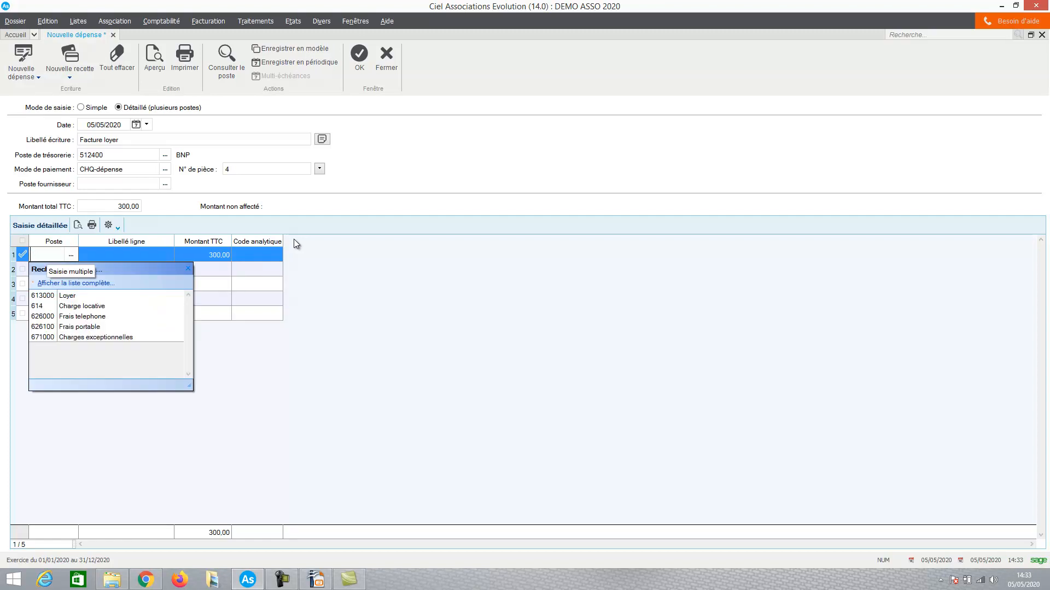
pyautogui.press('capslock')
pyautogui.write('613000')
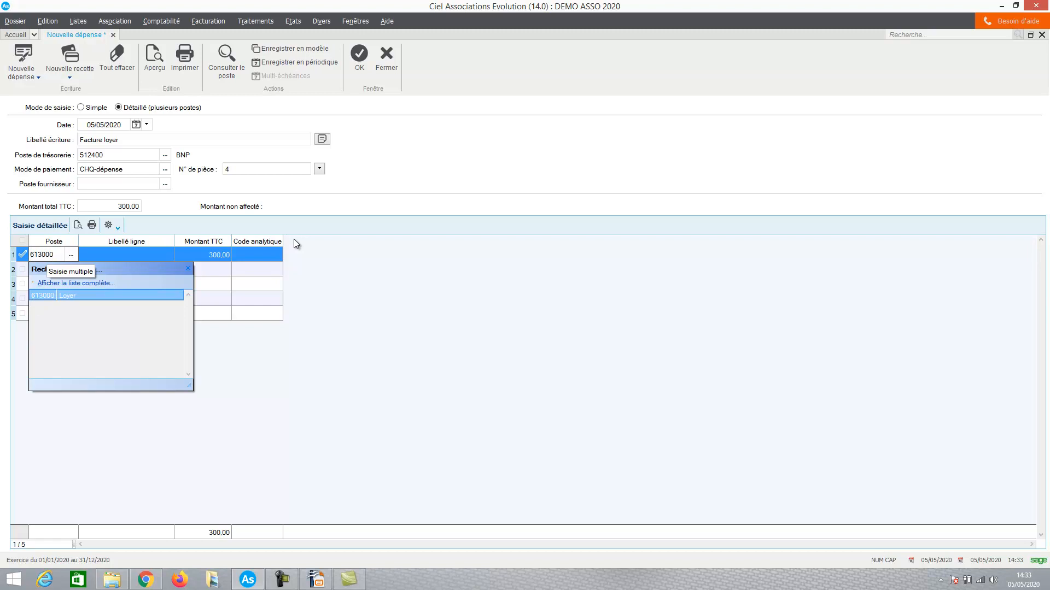
pyautogui.press('Return')
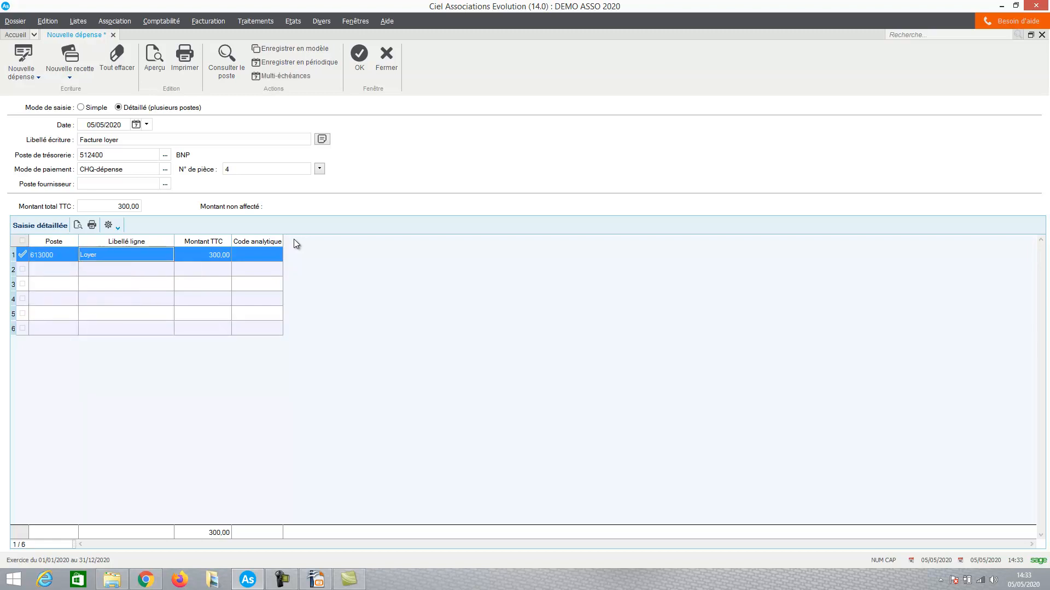
# Keep the label of the Loyer line and set its amount including tax to 250
pyautogui.press('Return')
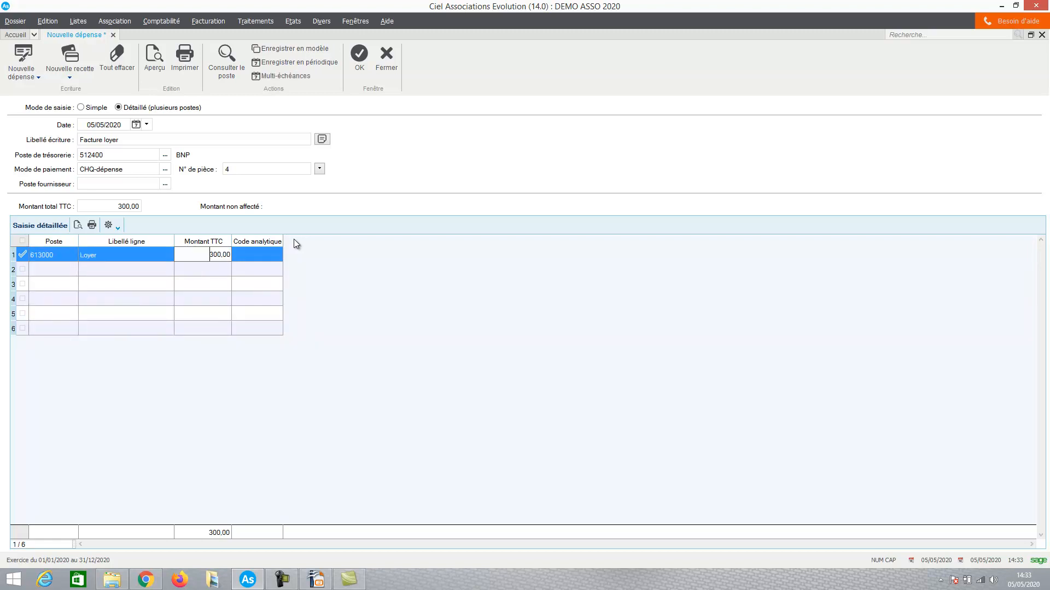
pyautogui.write('250')
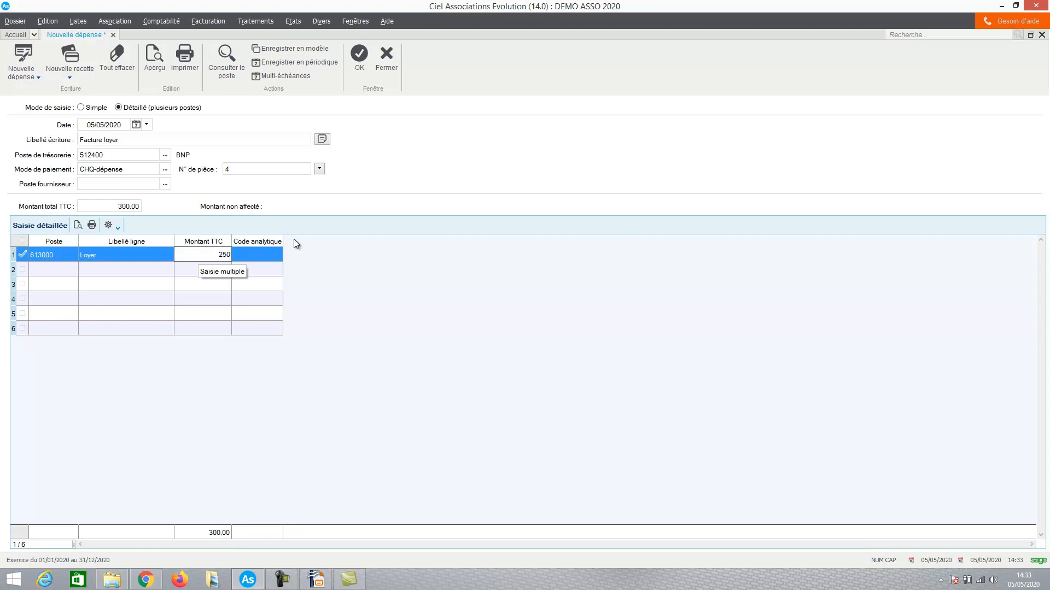
pyautogui.press('Return')
pyautogui.press('Return')
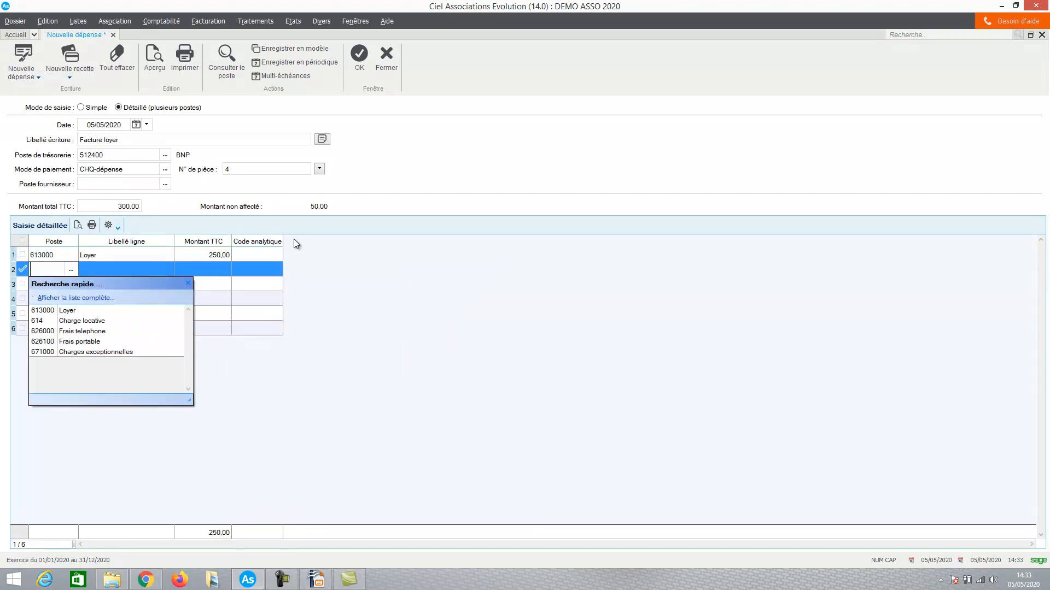
# Assign the unallocated remainder to account 614 (Charge locative) on the second line and save the rent expense
pyautogui.write('614')
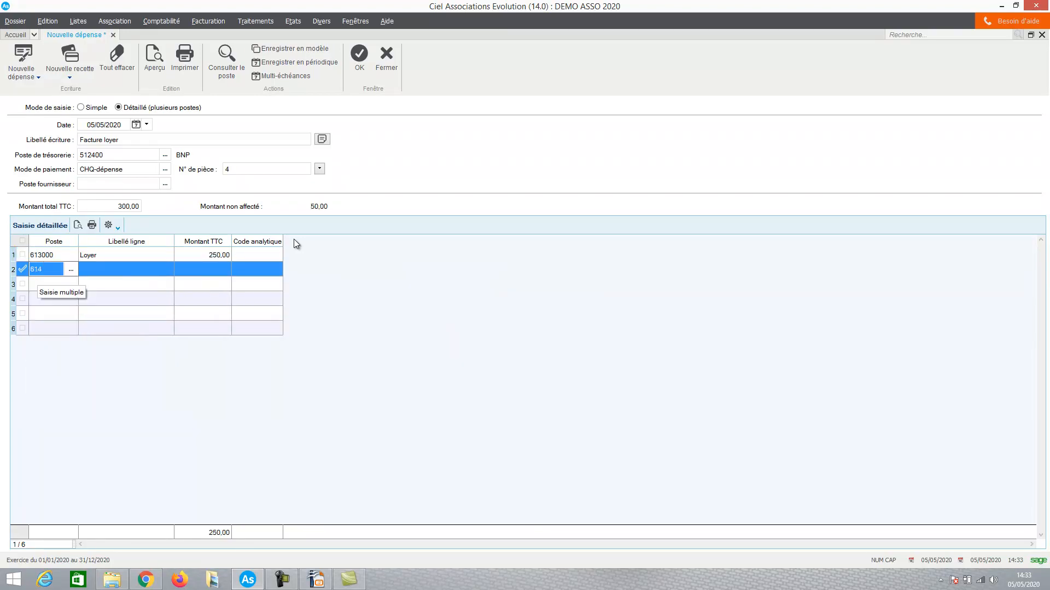
pyautogui.press('Return')
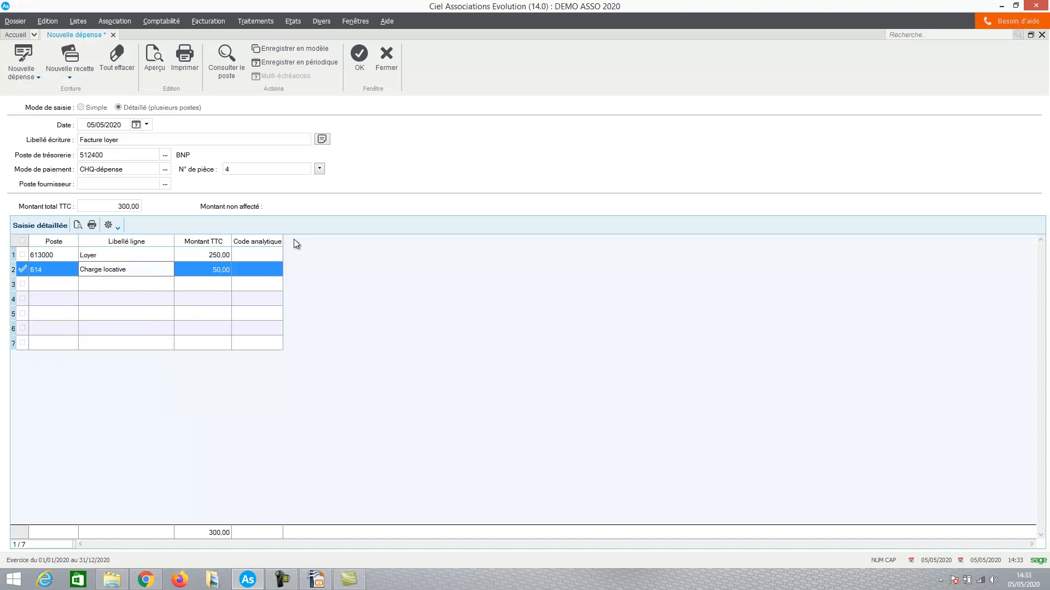
pyautogui.click(359, 57)
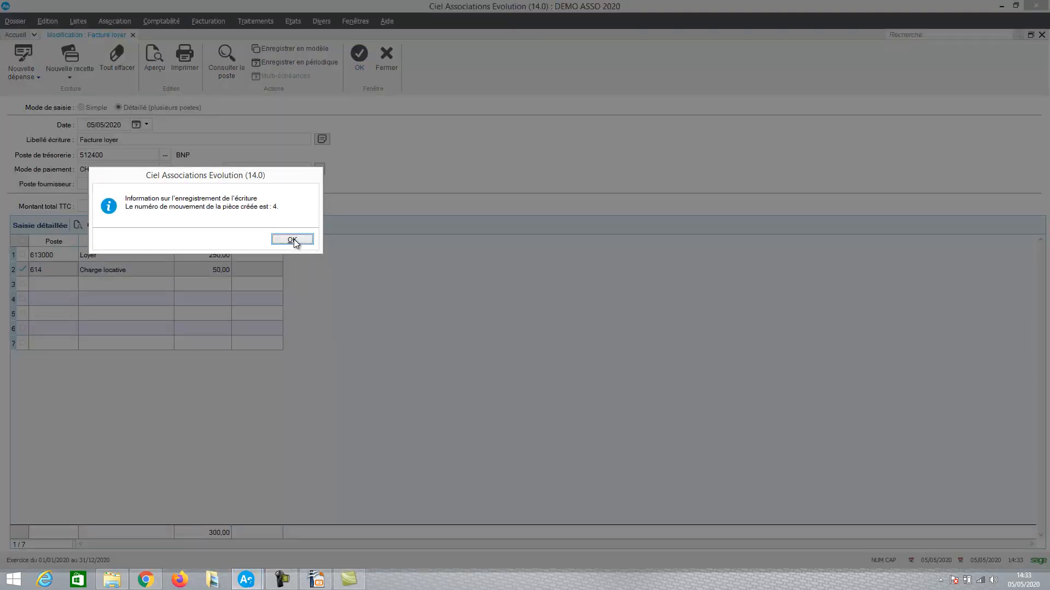
pyautogui.click(292, 240)
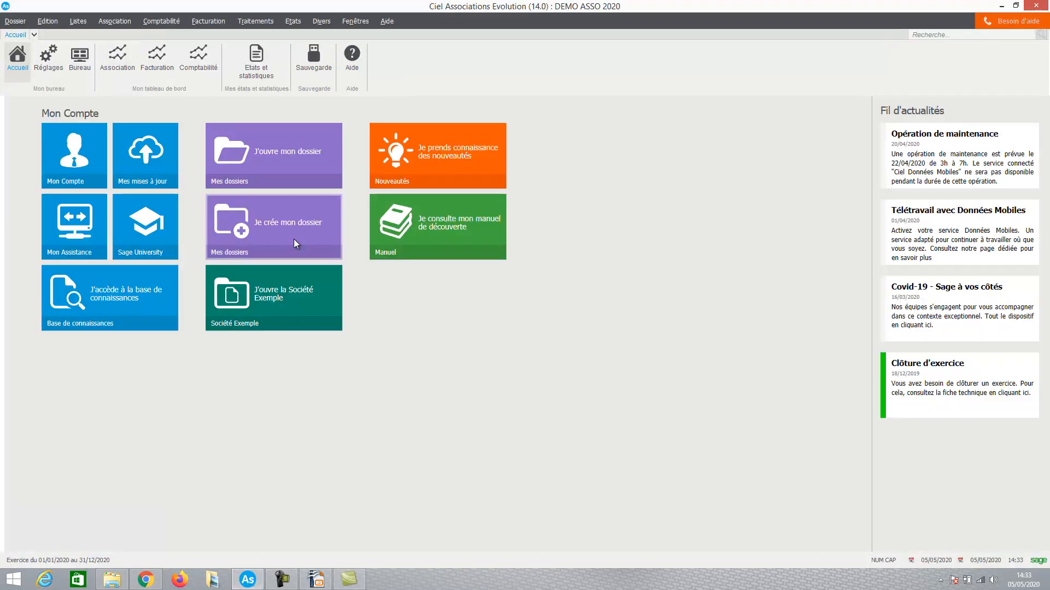